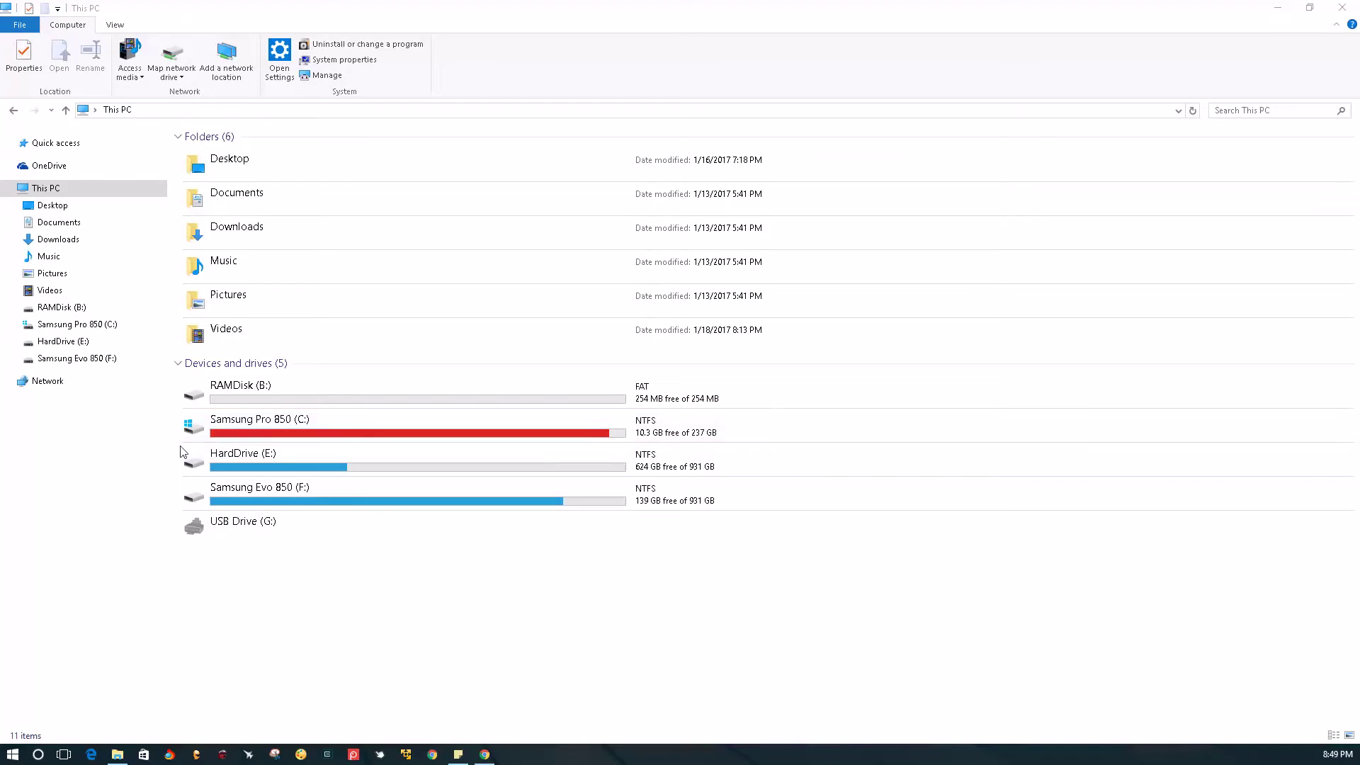
Browse to C:\Python27\Scripts in File Explorer and pick out pip.exe
double_click(288, 422)
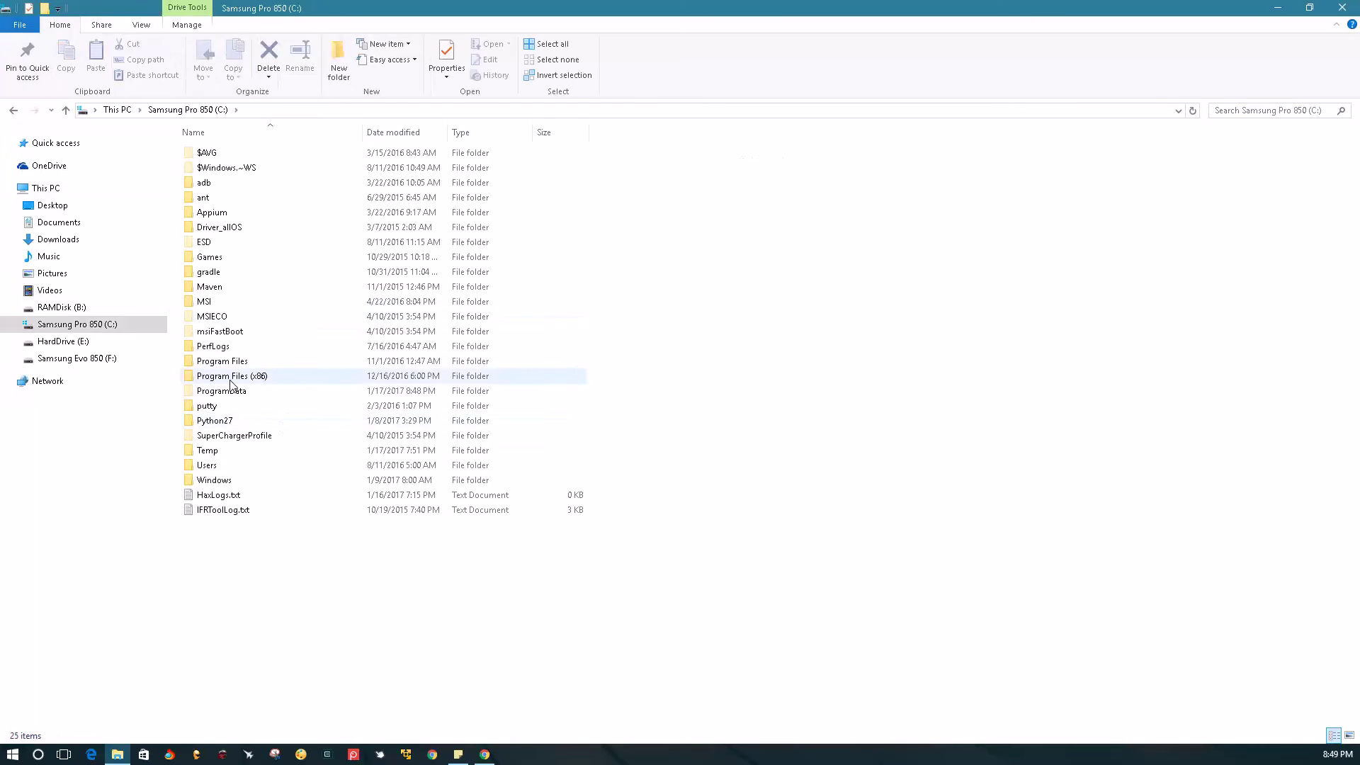
double_click(237, 424)
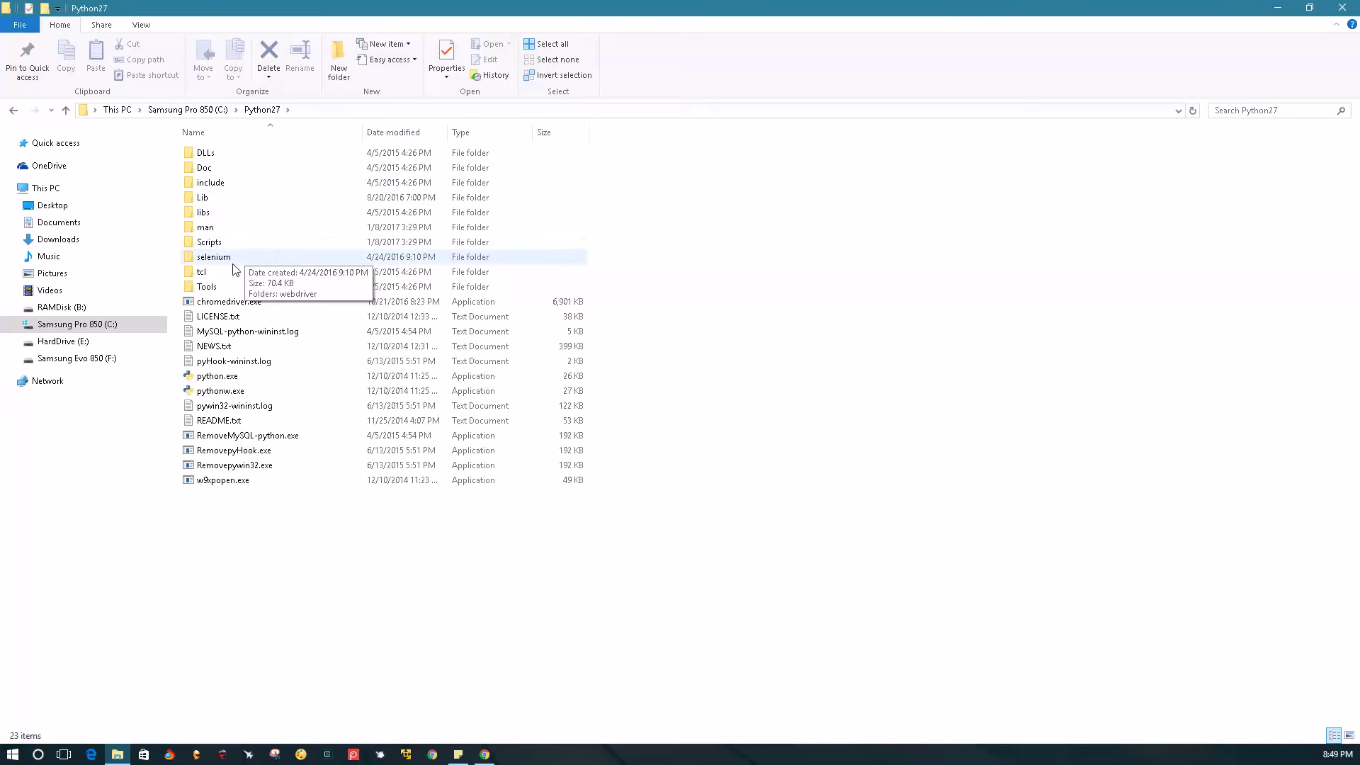
double_click(237, 244)
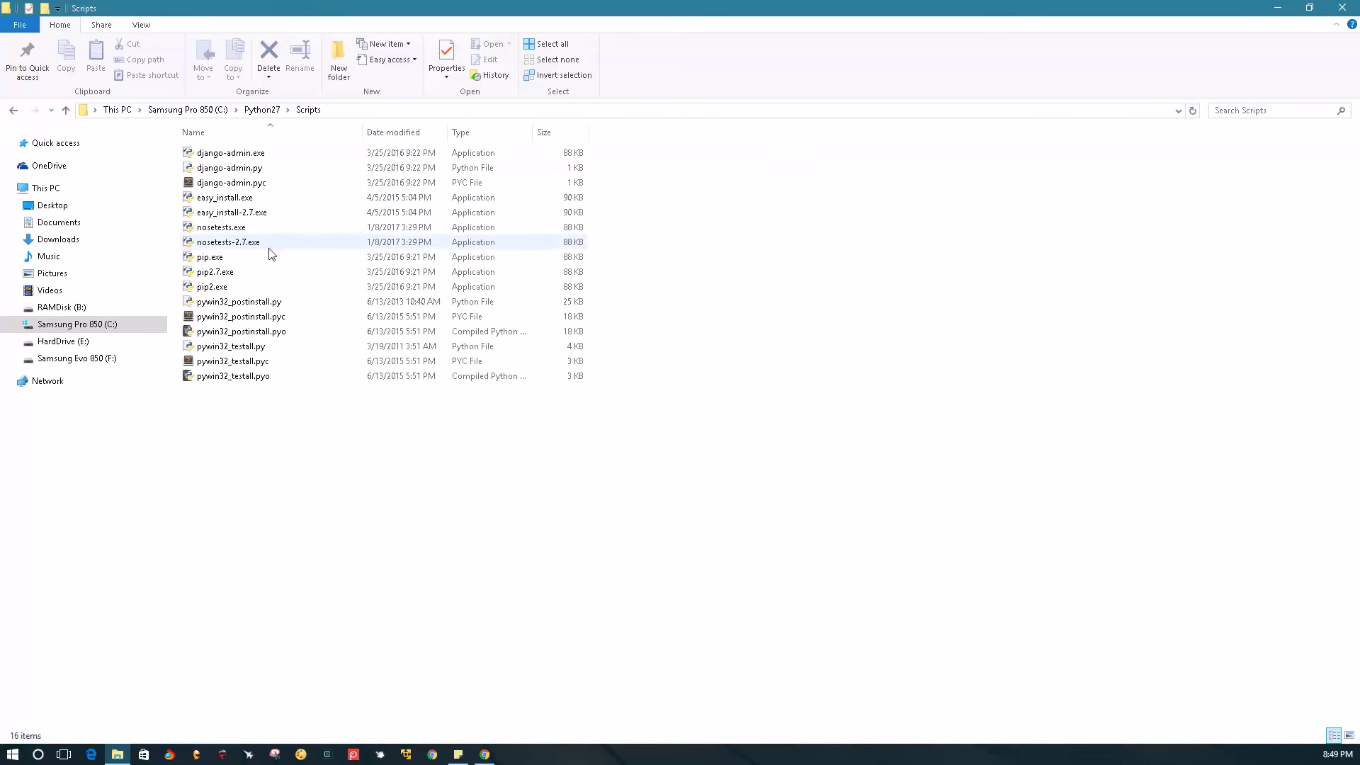
click(221, 261)
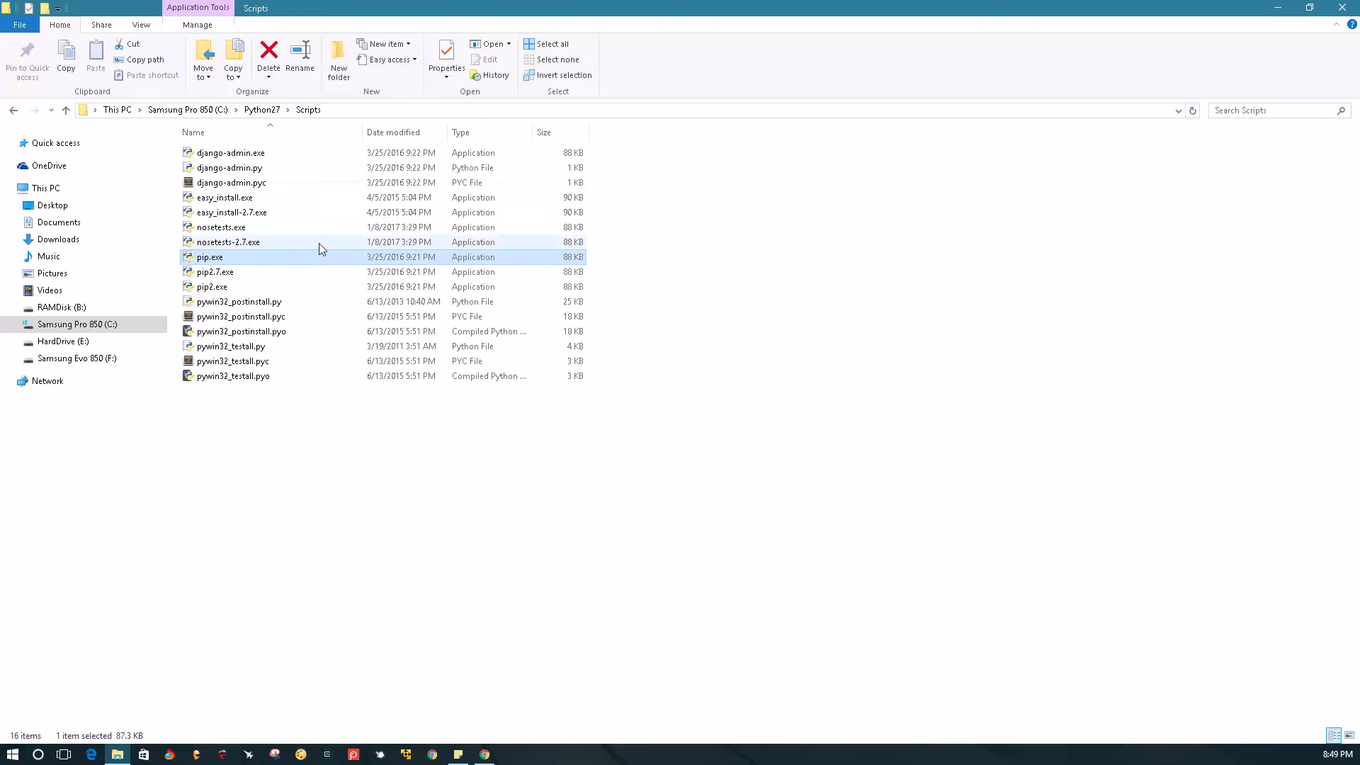
Select the Scripts folder's full path text in the address bar
click(371, 111)
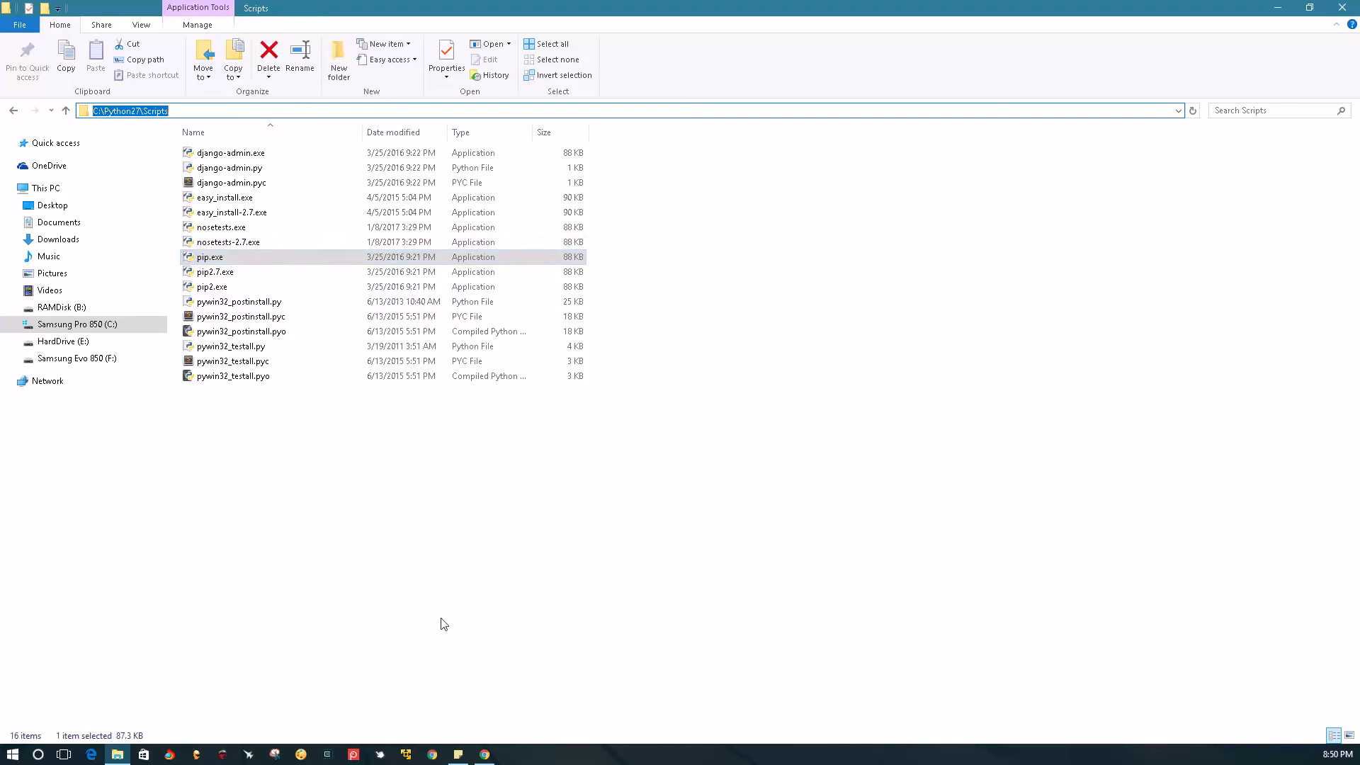
click(207, 114)
double_click(207, 114)
Open This PC's system Properties and go to Advanced system settings
click(280, 606)
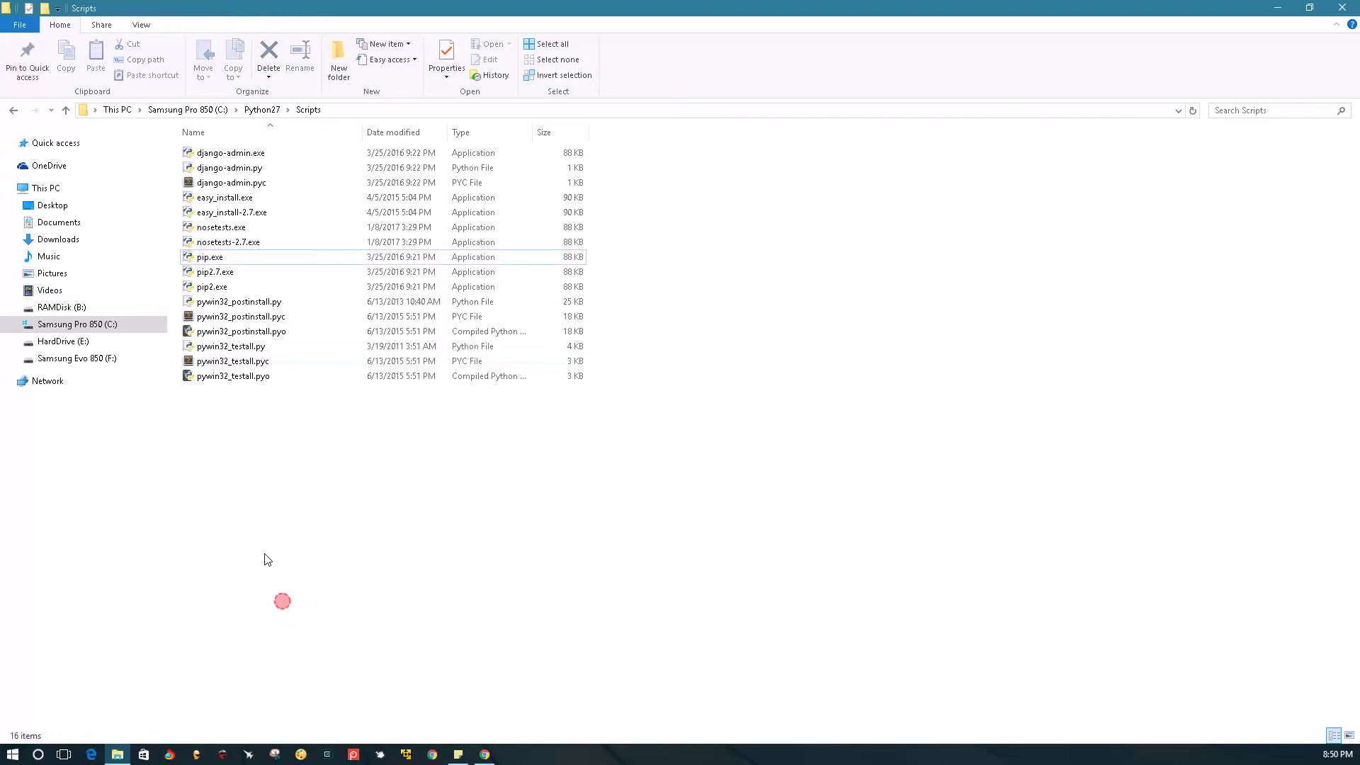
right_click(44, 190)
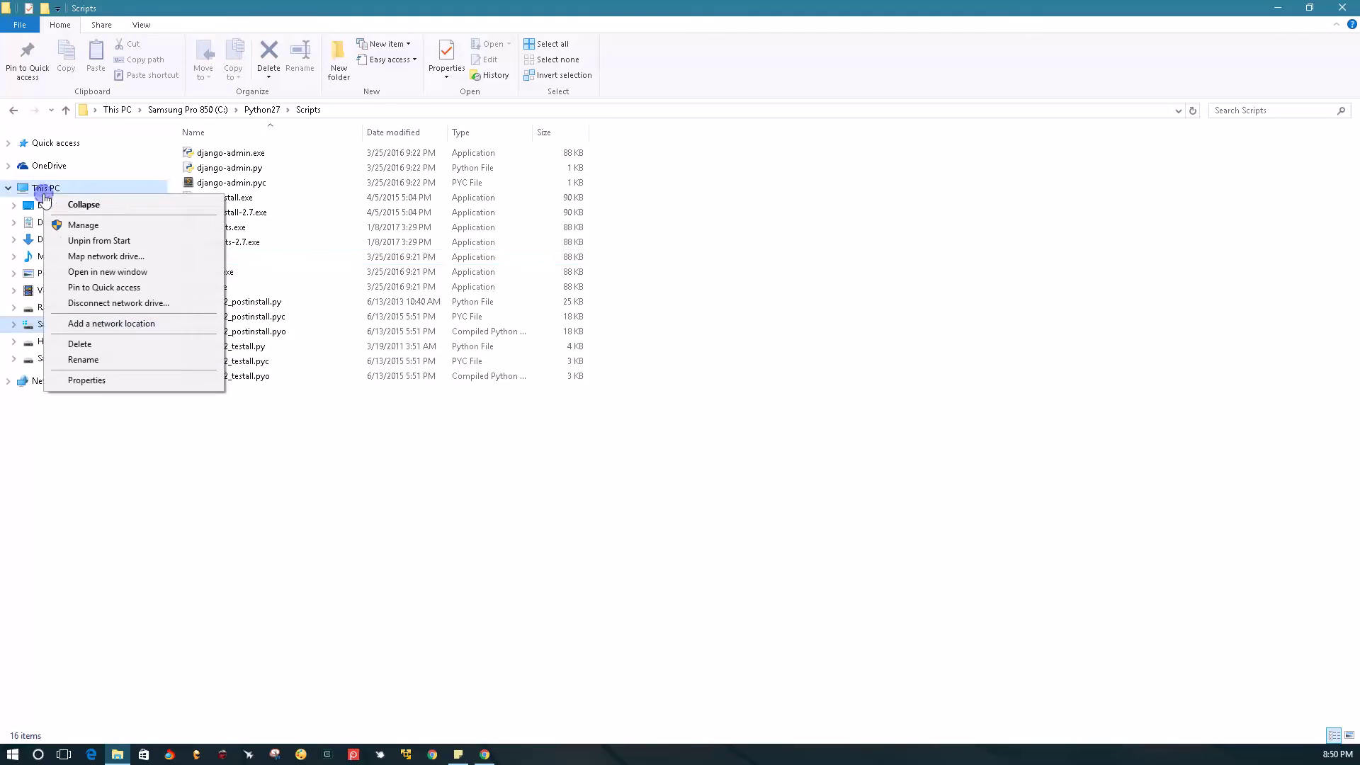
click(102, 382)
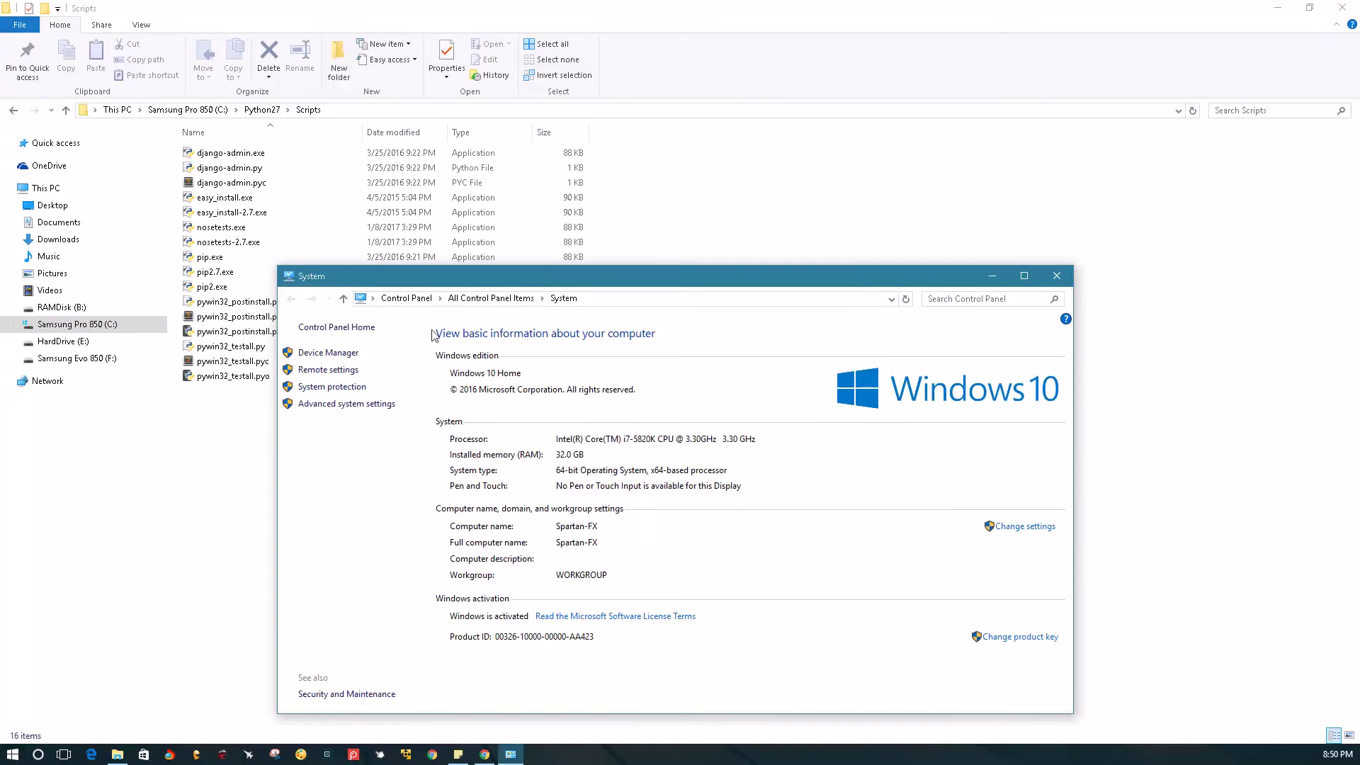
click(1062, 275)
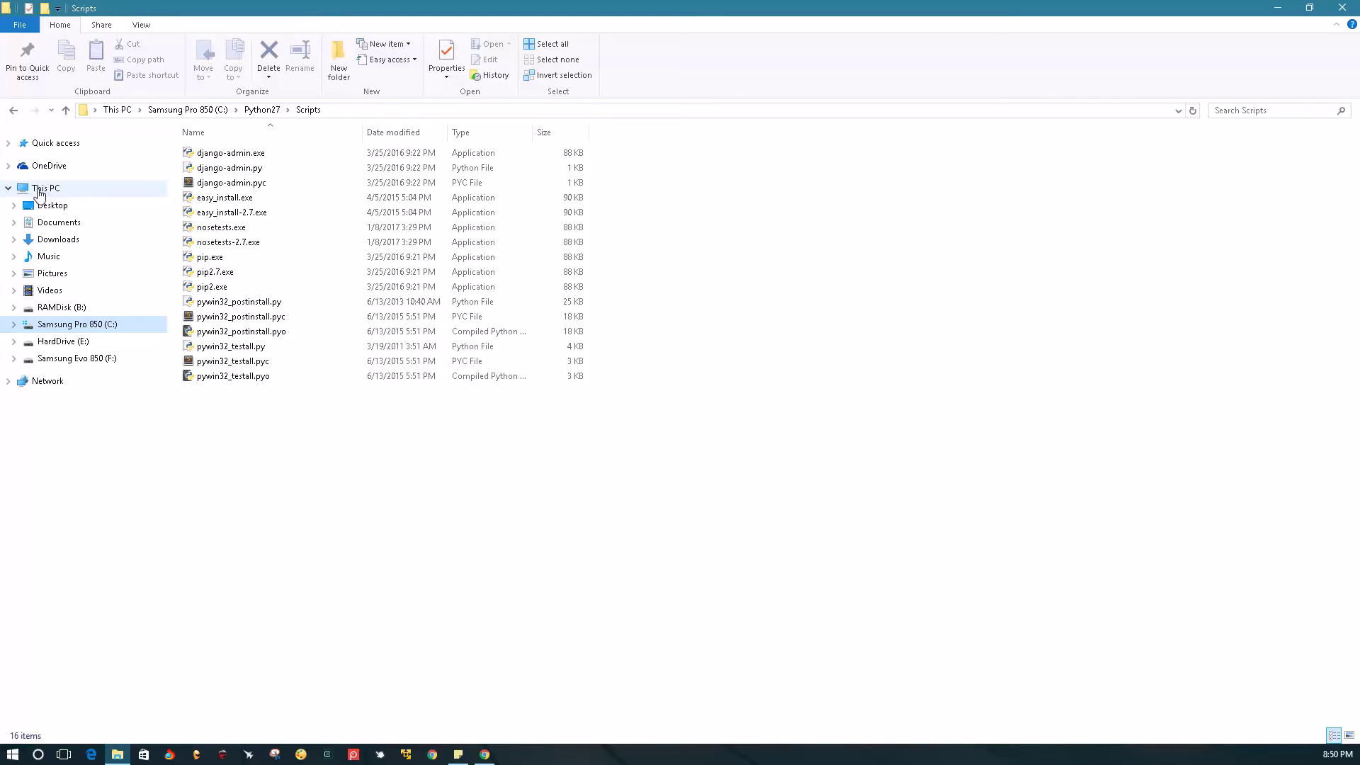
right_click(39, 193)
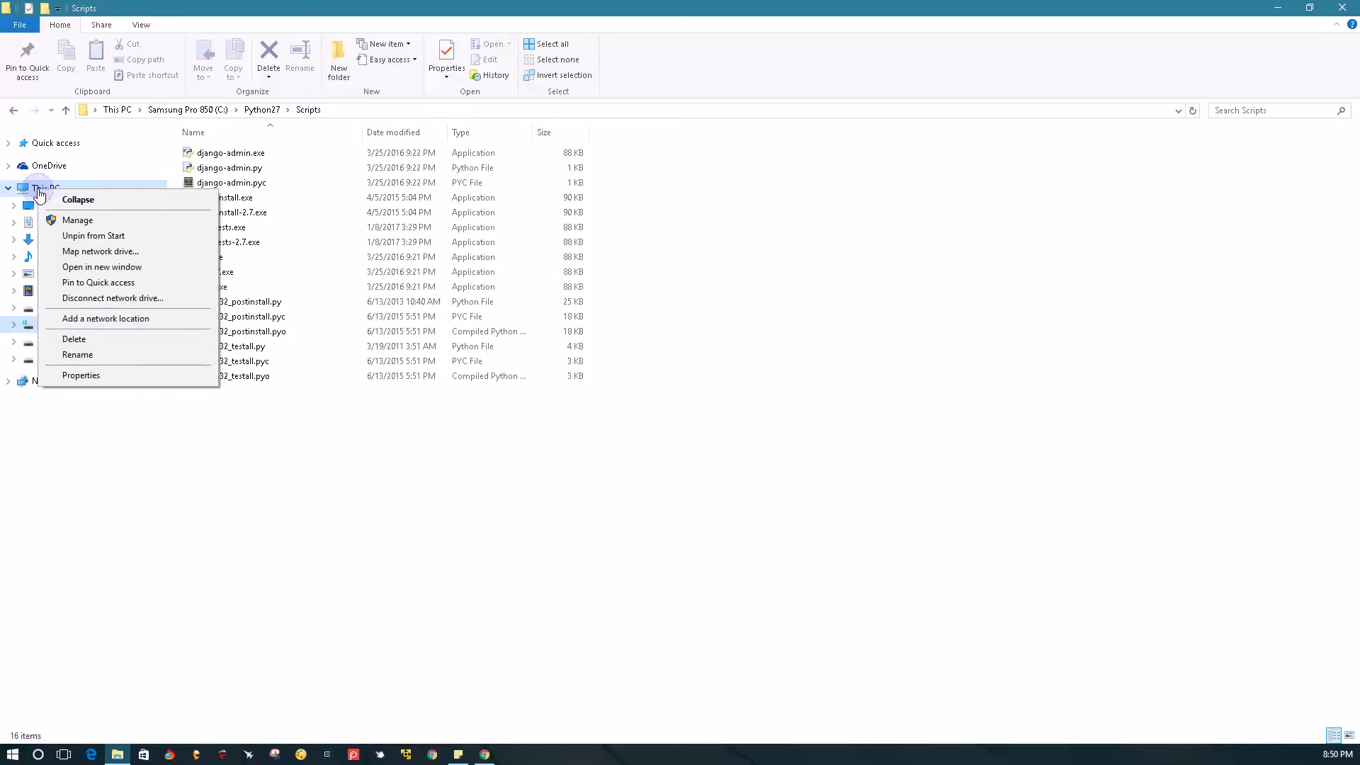
click(108, 376)
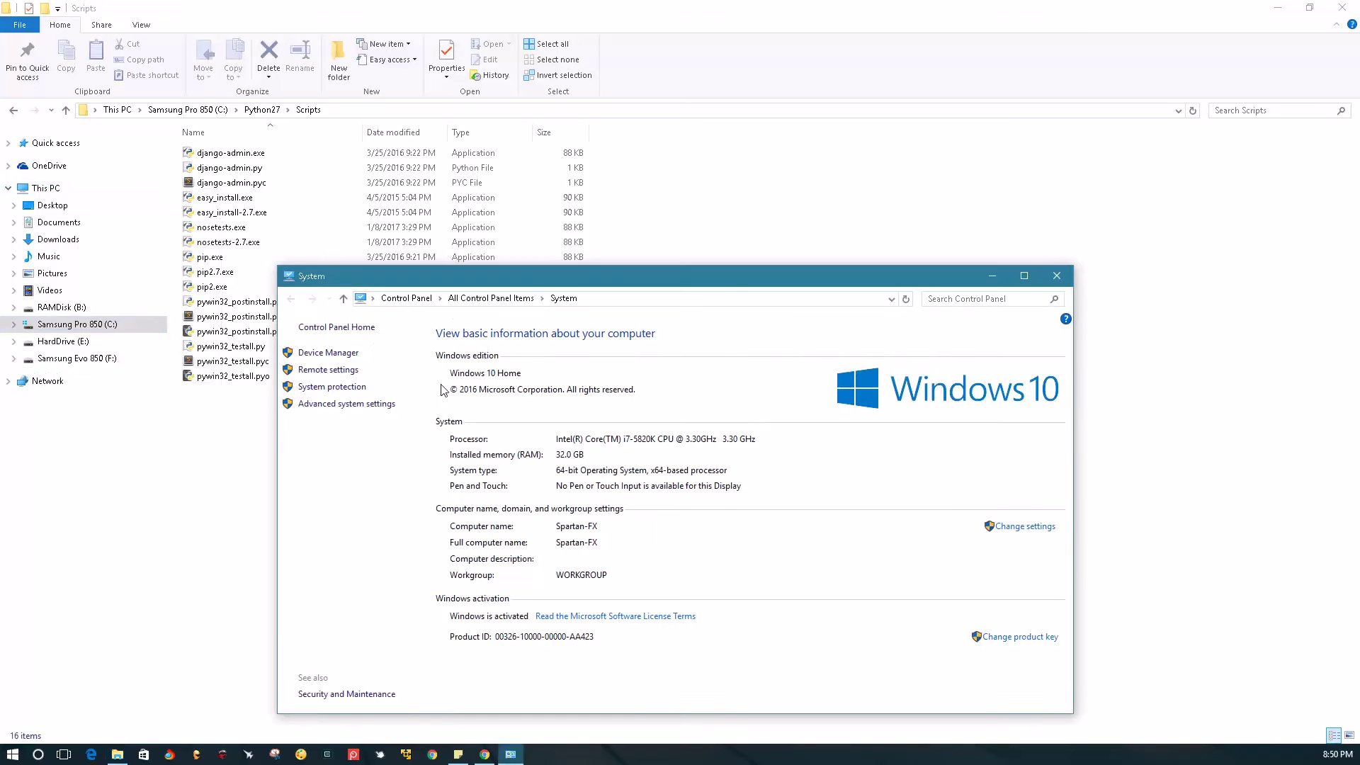
click(328, 408)
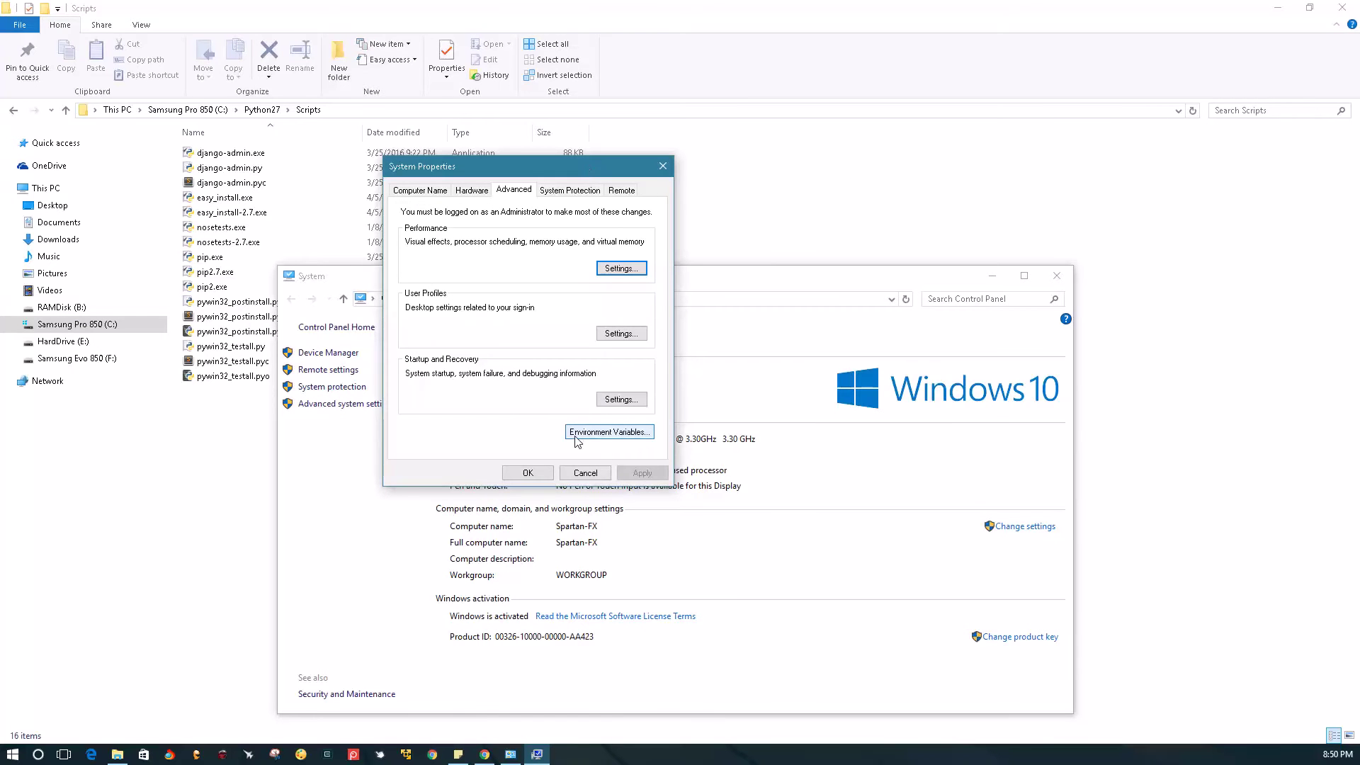
Open Environment Variables and jump to the PYTHON entries in the system variables list
click(595, 433)
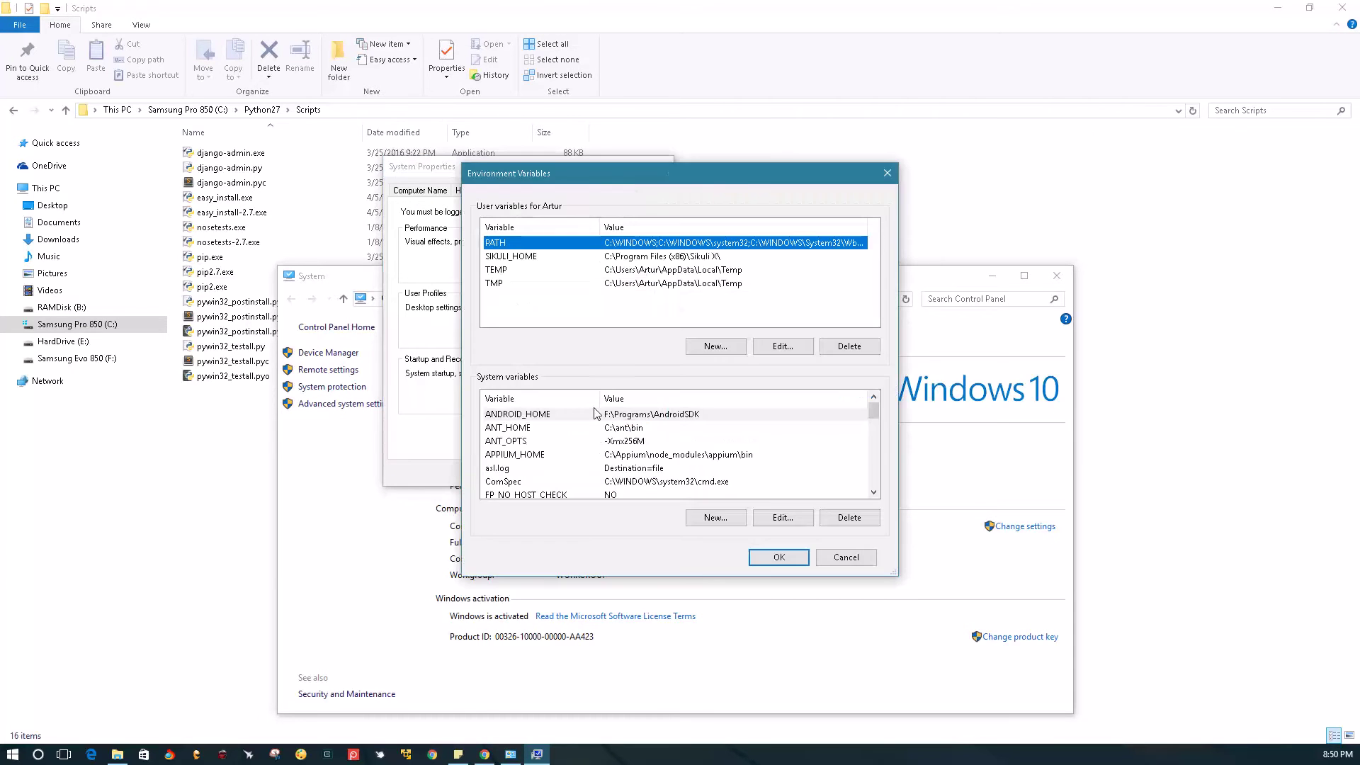
click(660, 428)
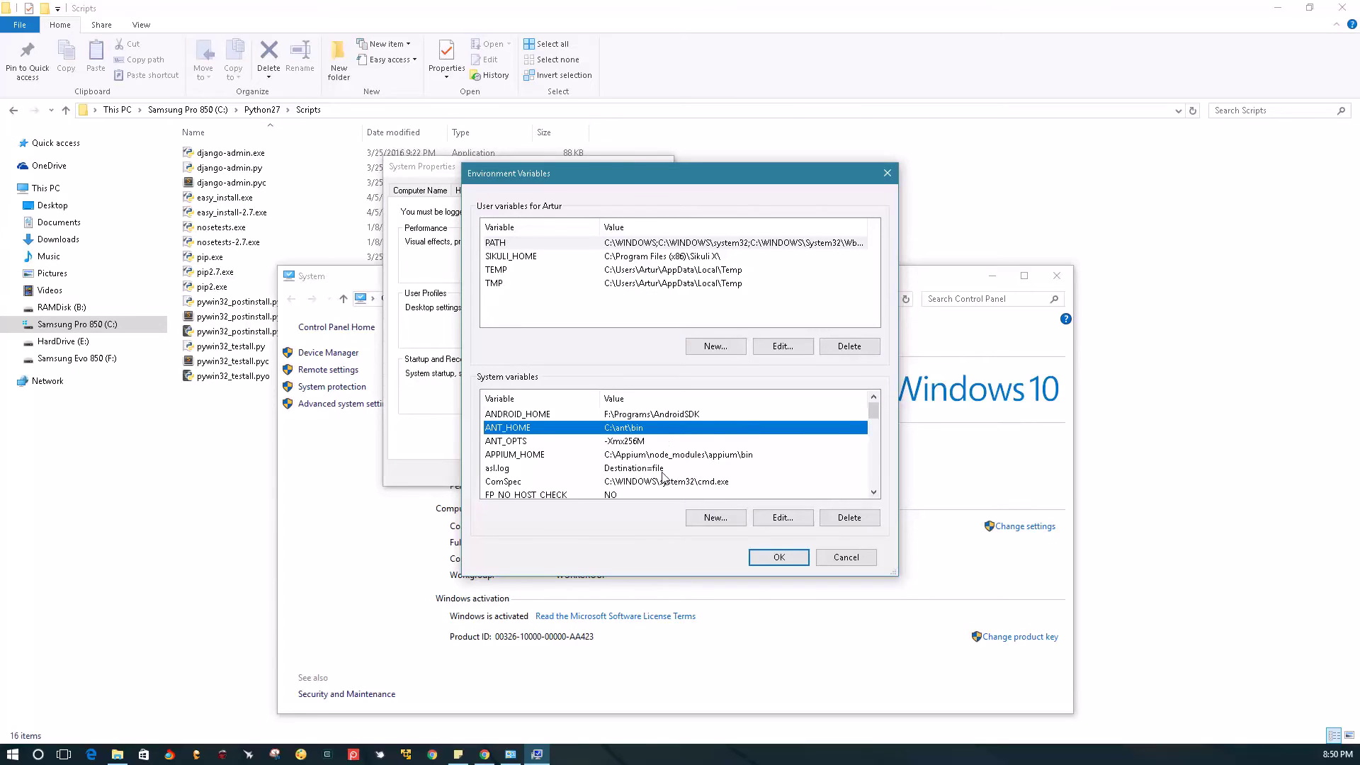
text(py)
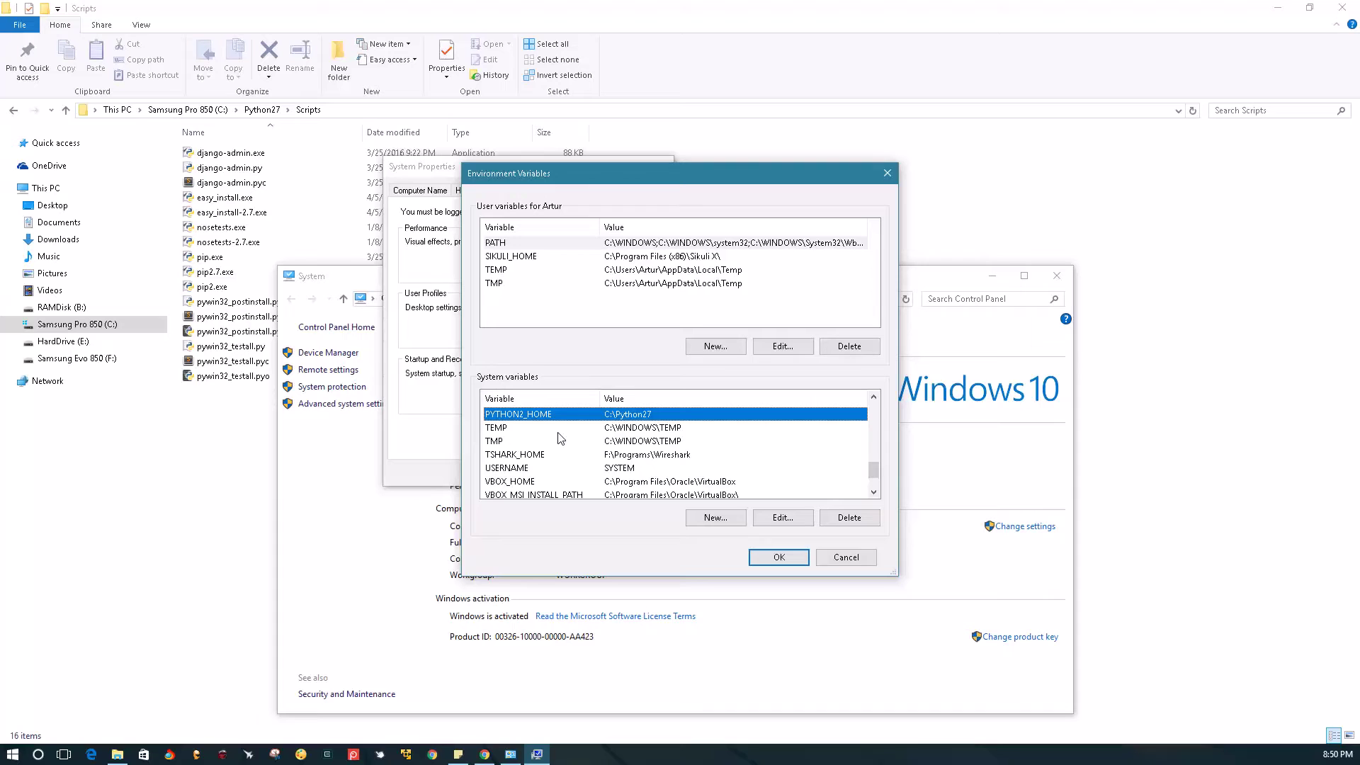
click(715, 517)
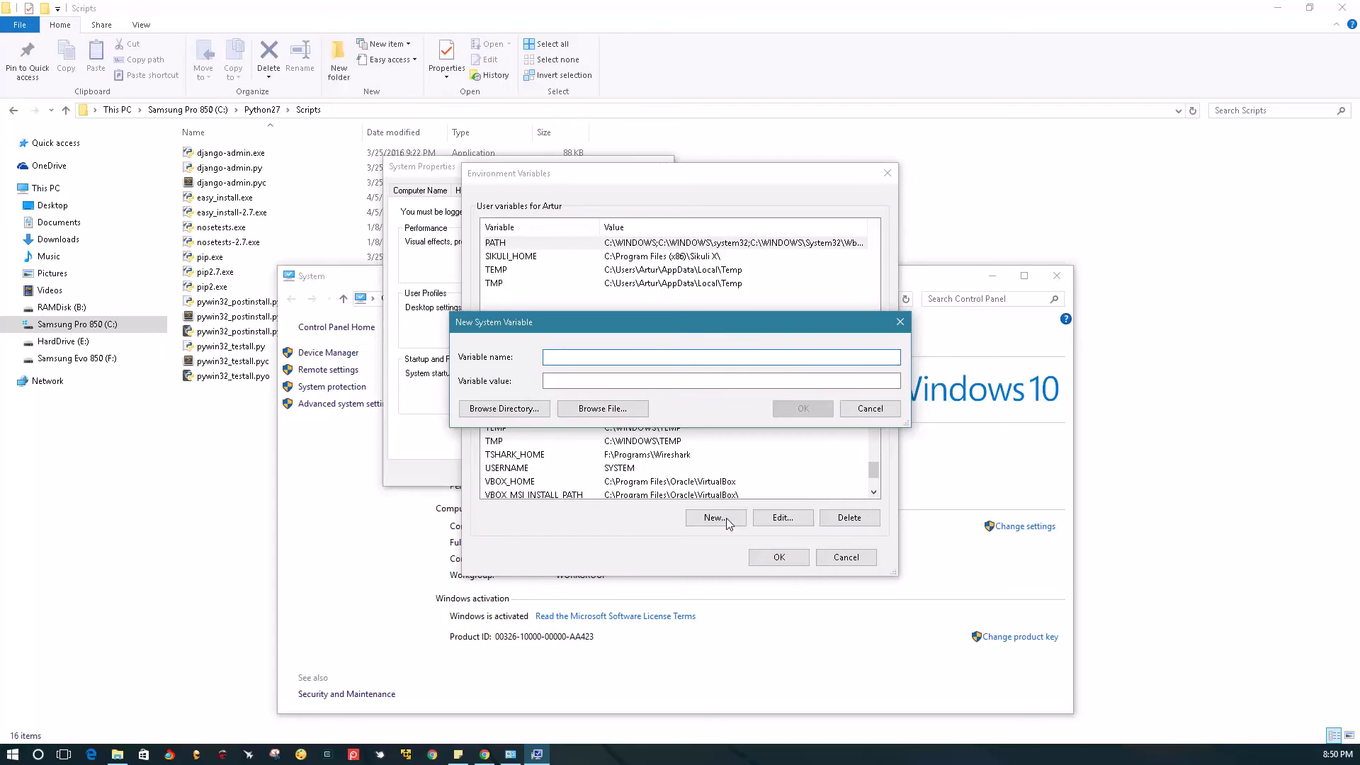
key(Escape)
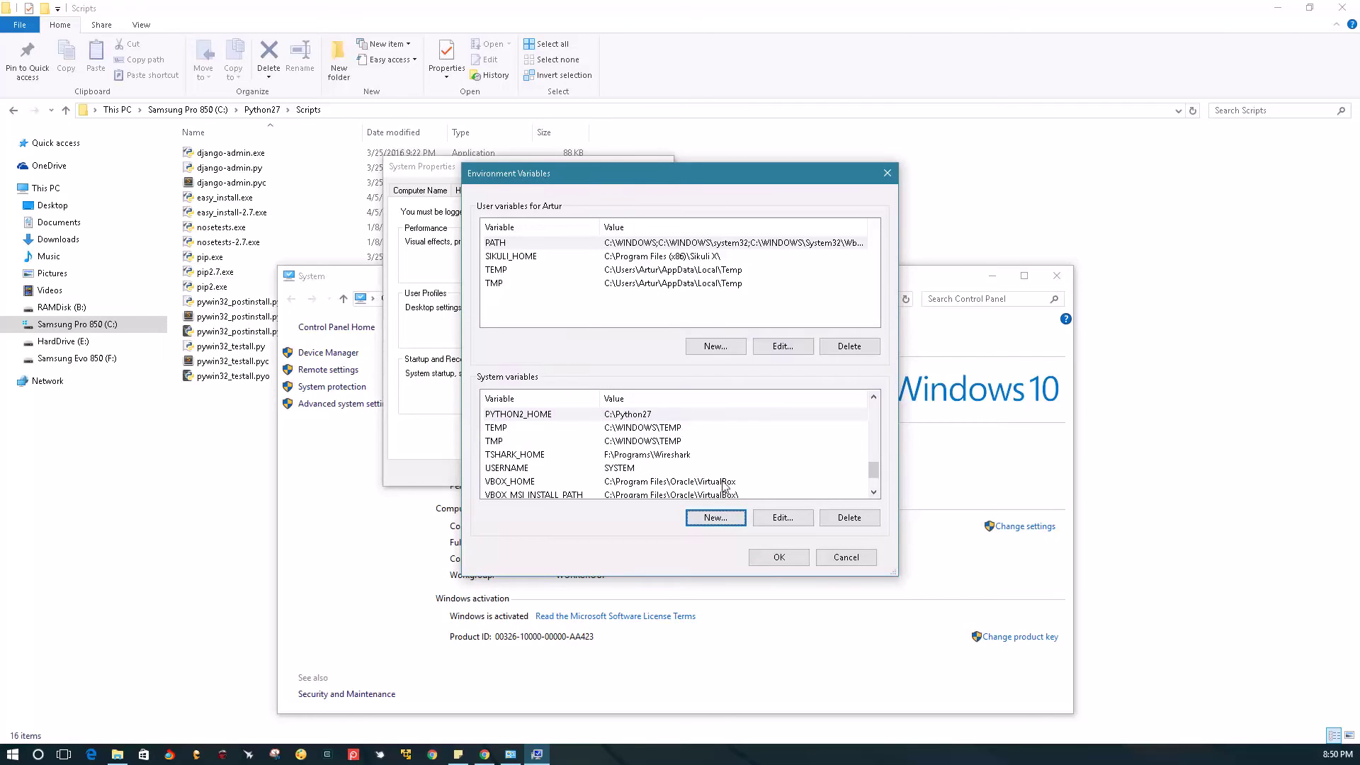
Create system variable PYTHON2_SCRIPTS with value %PYTHON2_HOME%\Scripts
click(714, 522)
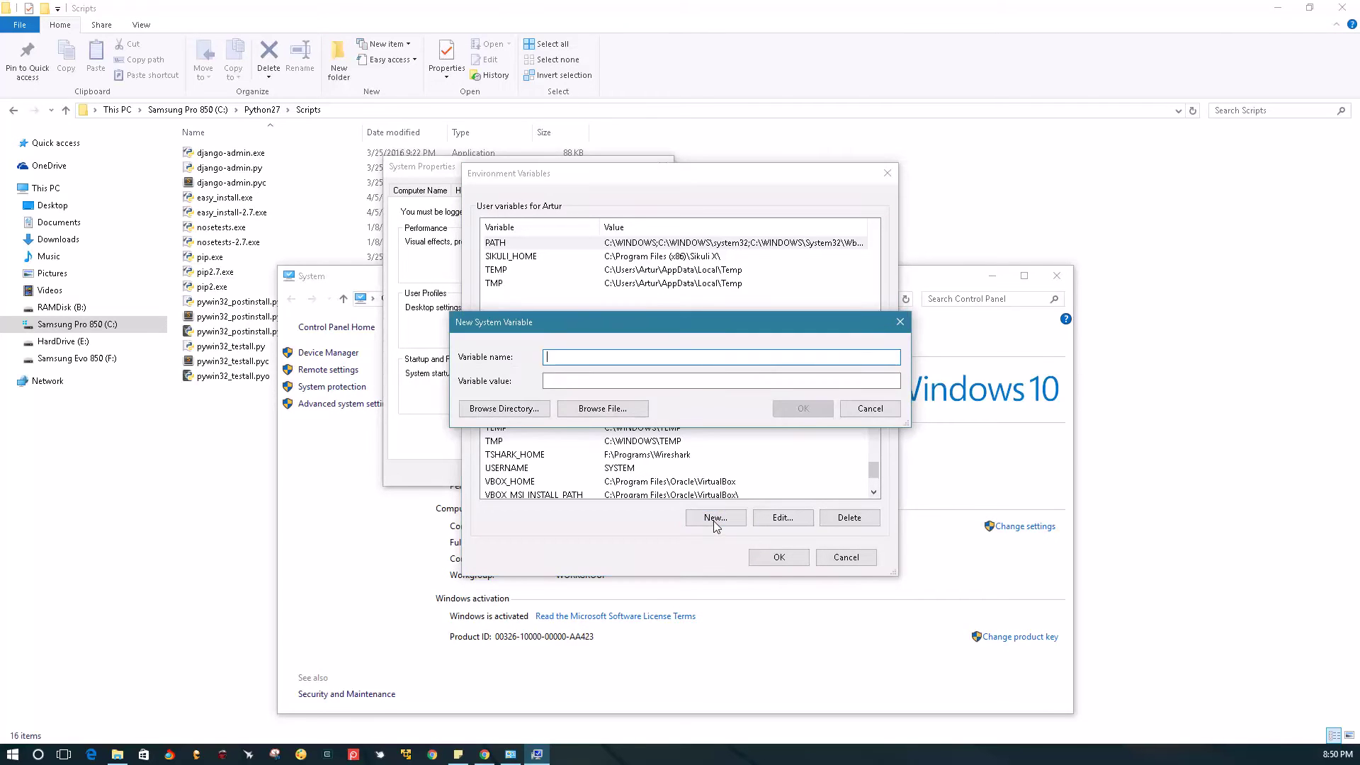
text(PYTHON2_SCRIPTS)
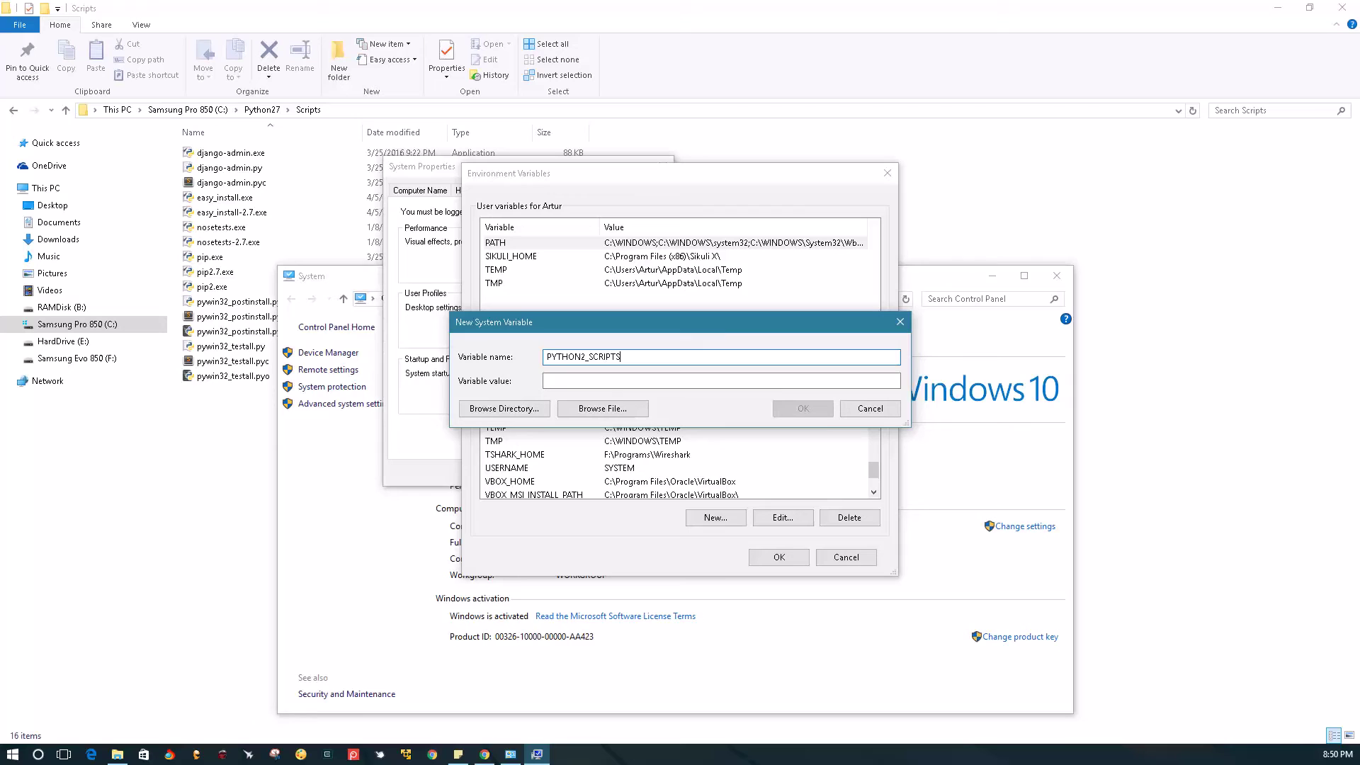
click(601, 386)
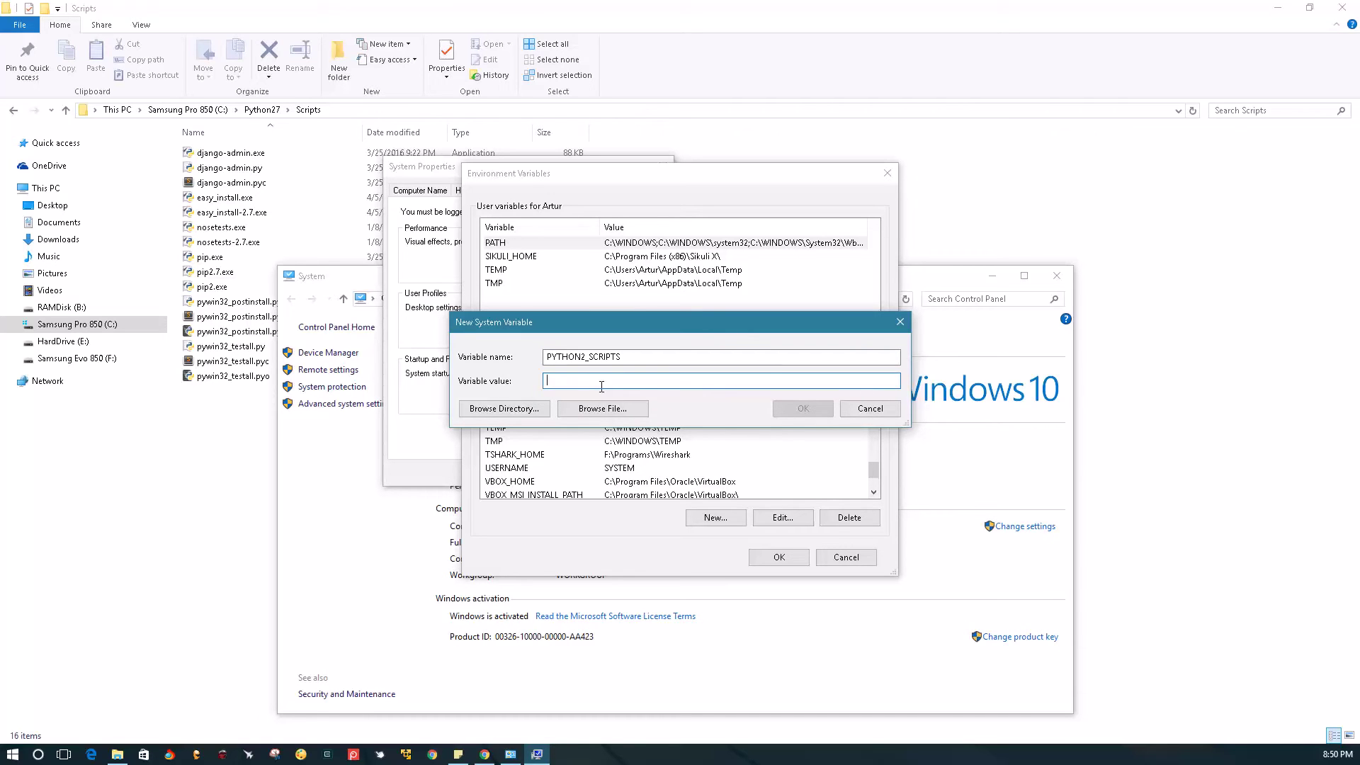
text(C:\Python27\Scripts)
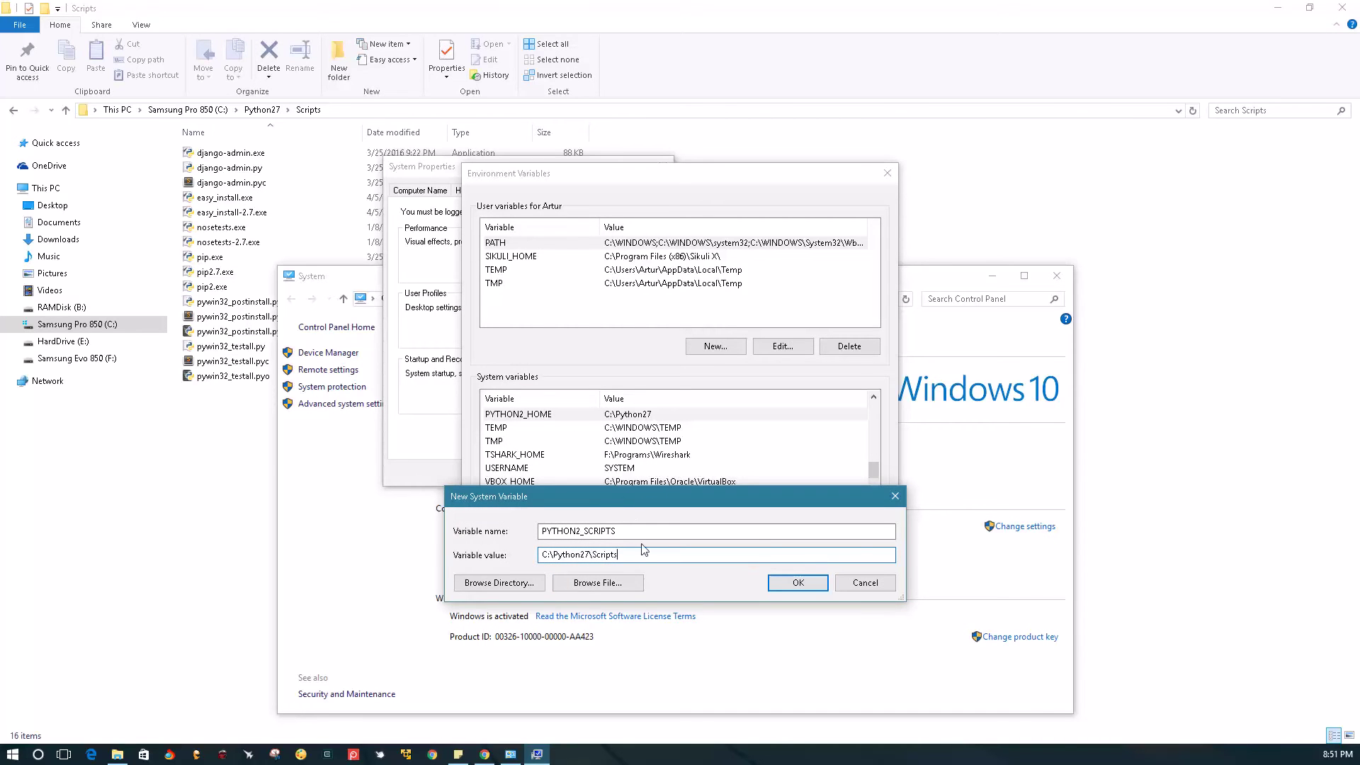
drag(593, 556, 453, 553)
text(%%)
text(PYTHON2)
text(_HOME%)
click(797, 582)
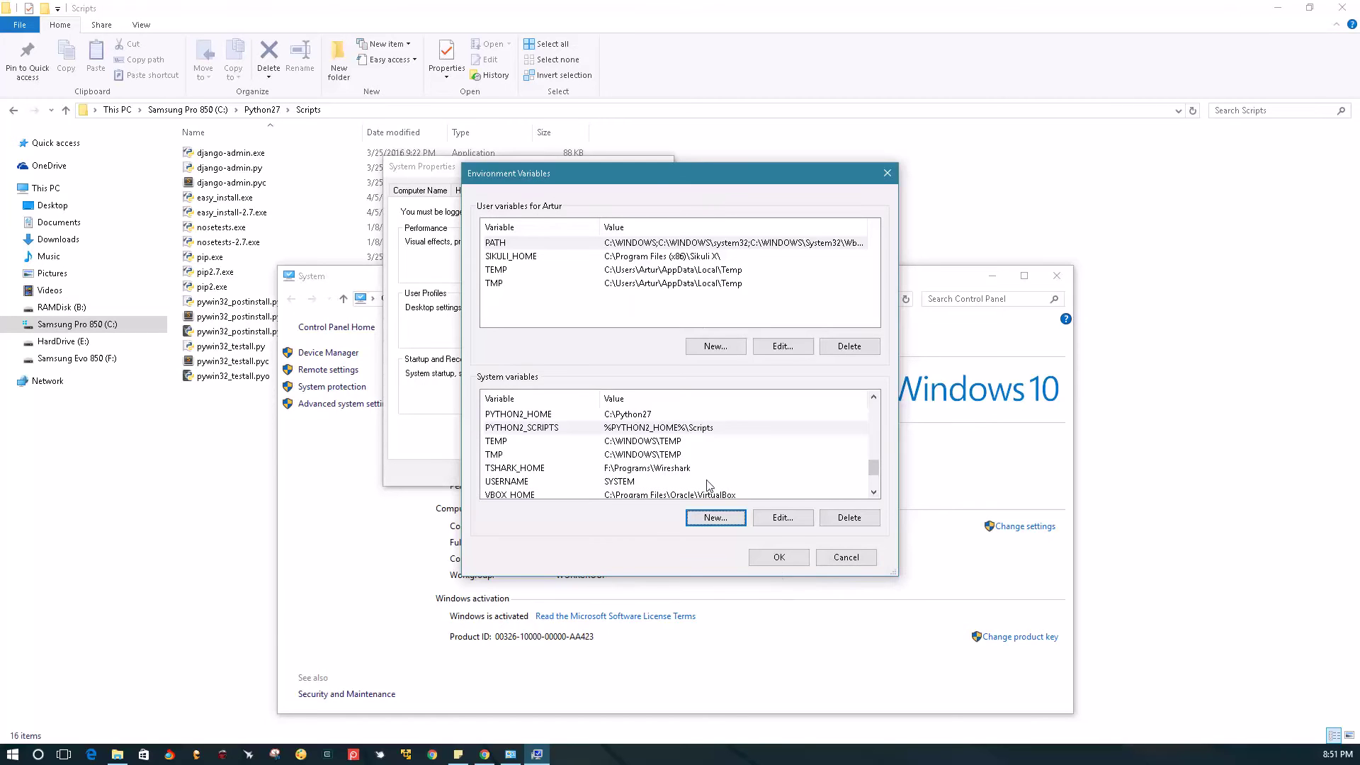
Run pip in ConEmu, get the 'not recognized' error, and minimize the console
click(326, 755)
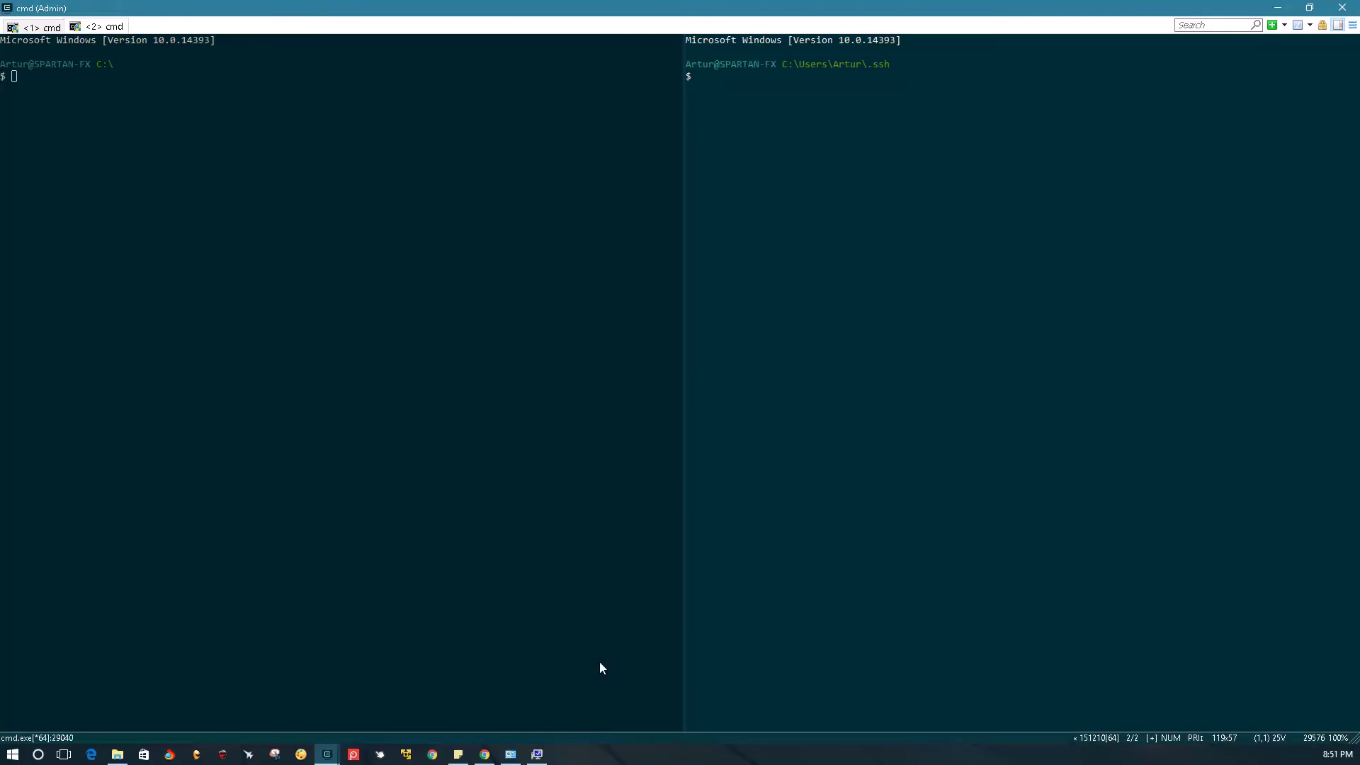
text(pip)
key(Return)
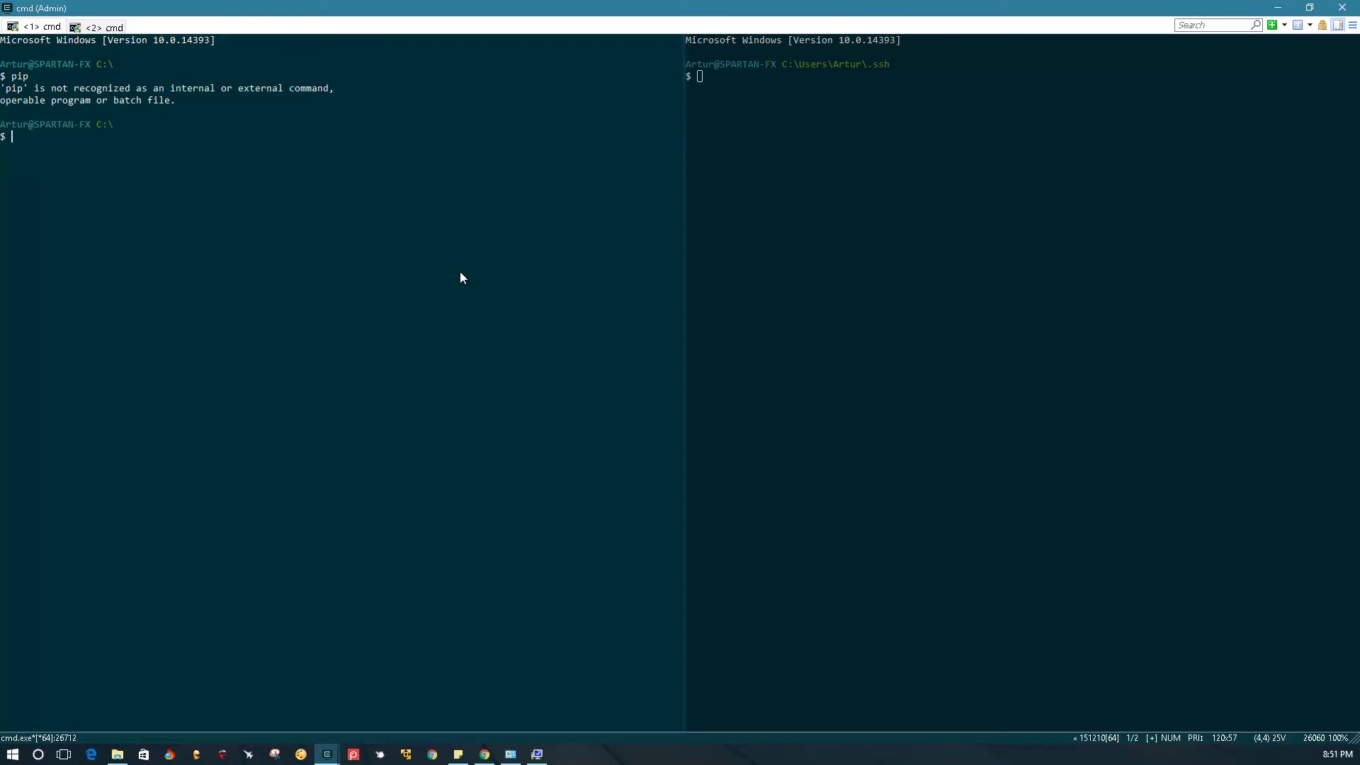
click(1277, 8)
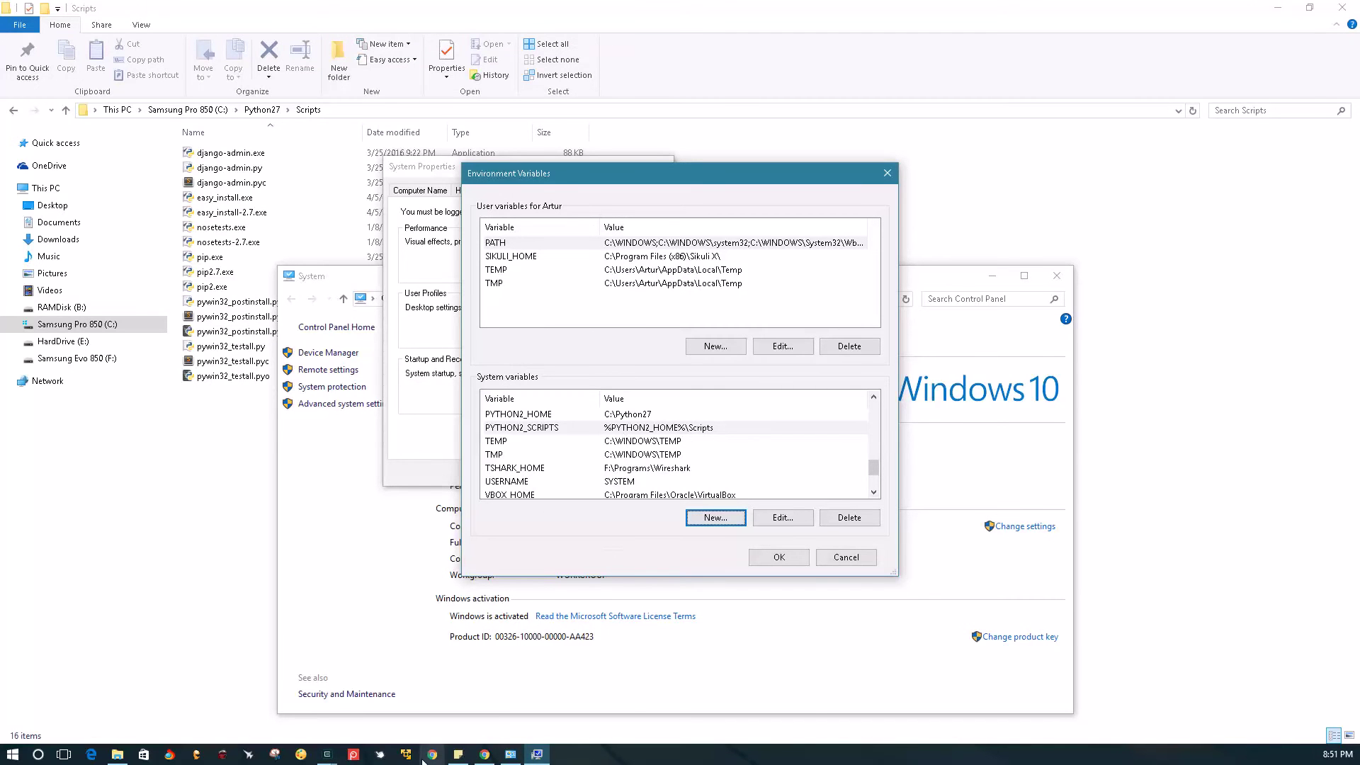
Check PYTHON2_SCRIPTS in the system variables list, then select the Path variable
right_click(327, 755)
click(309, 496)
click(547, 468)
text(py)
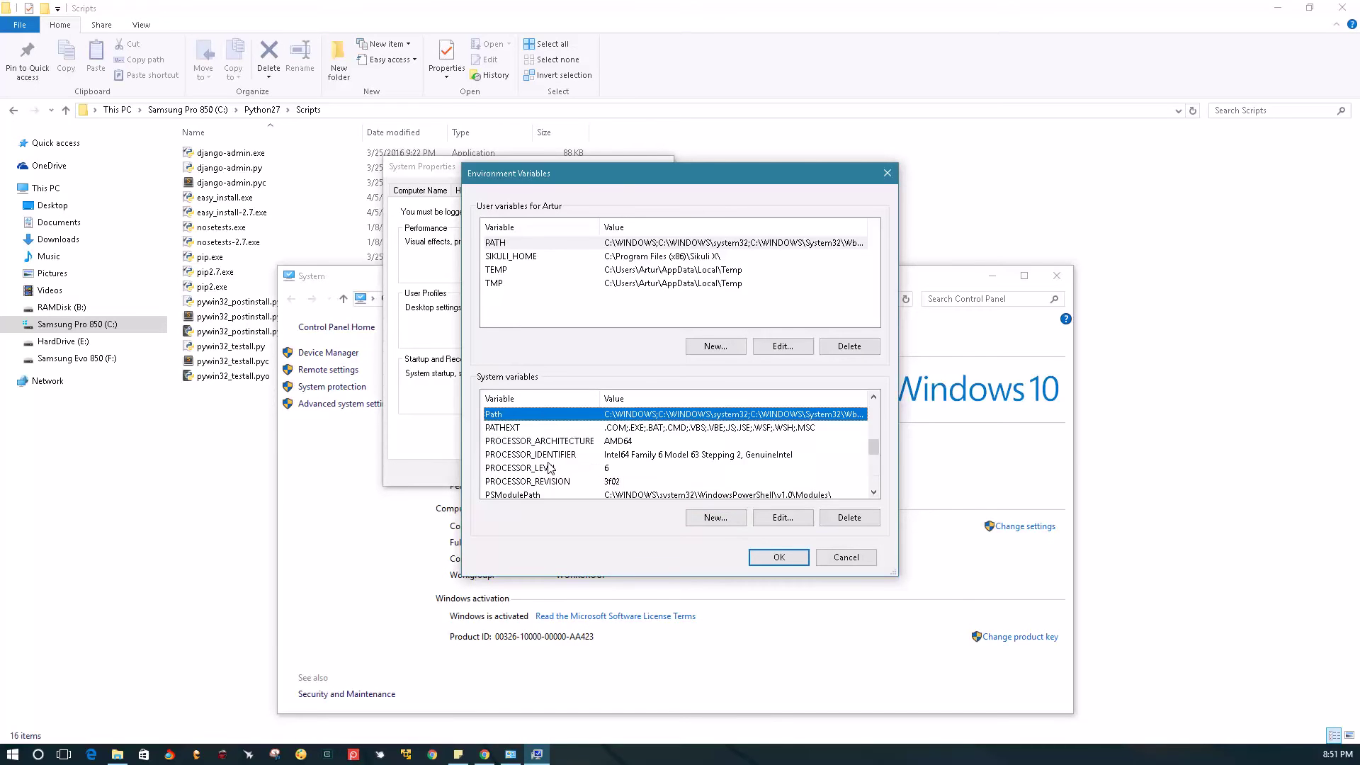
key(Down)
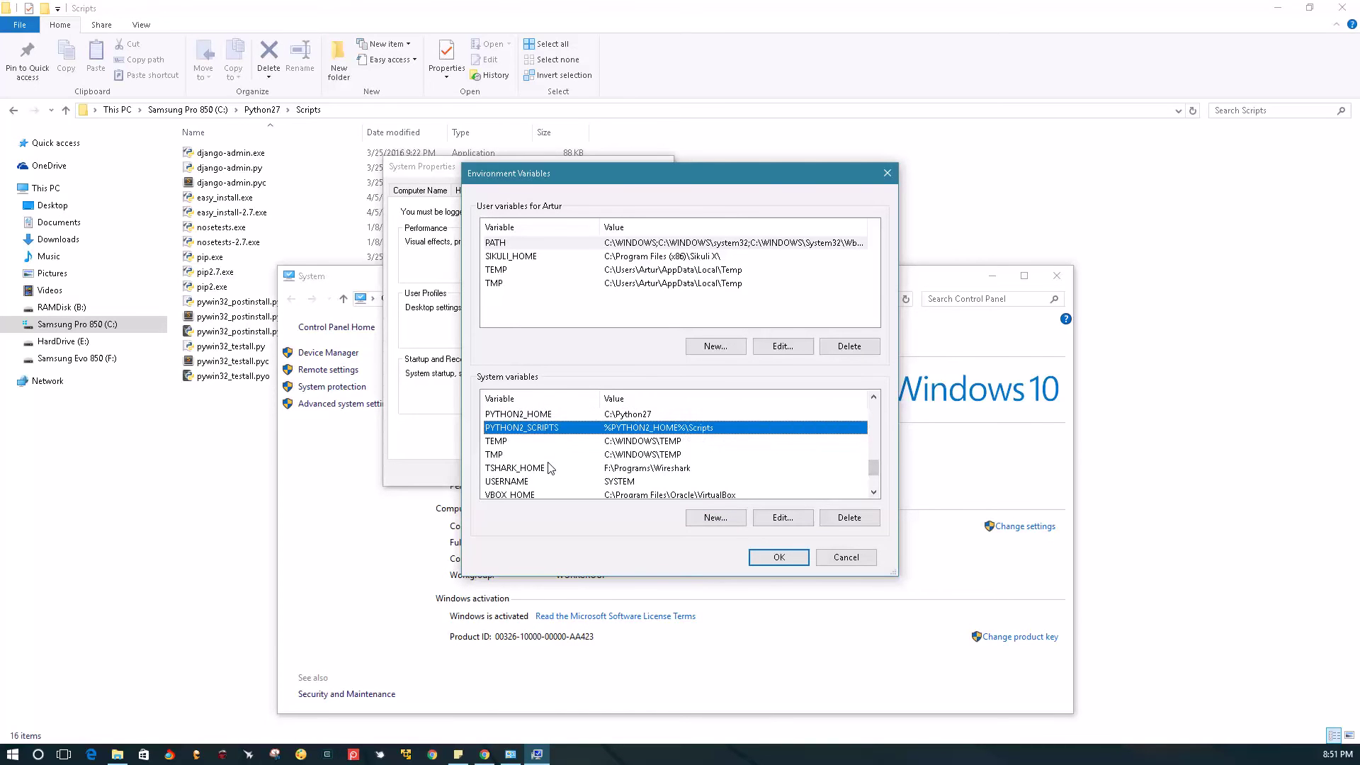
key(p)
Edit the system Path variable in an enlarged edit window
click(775, 520)
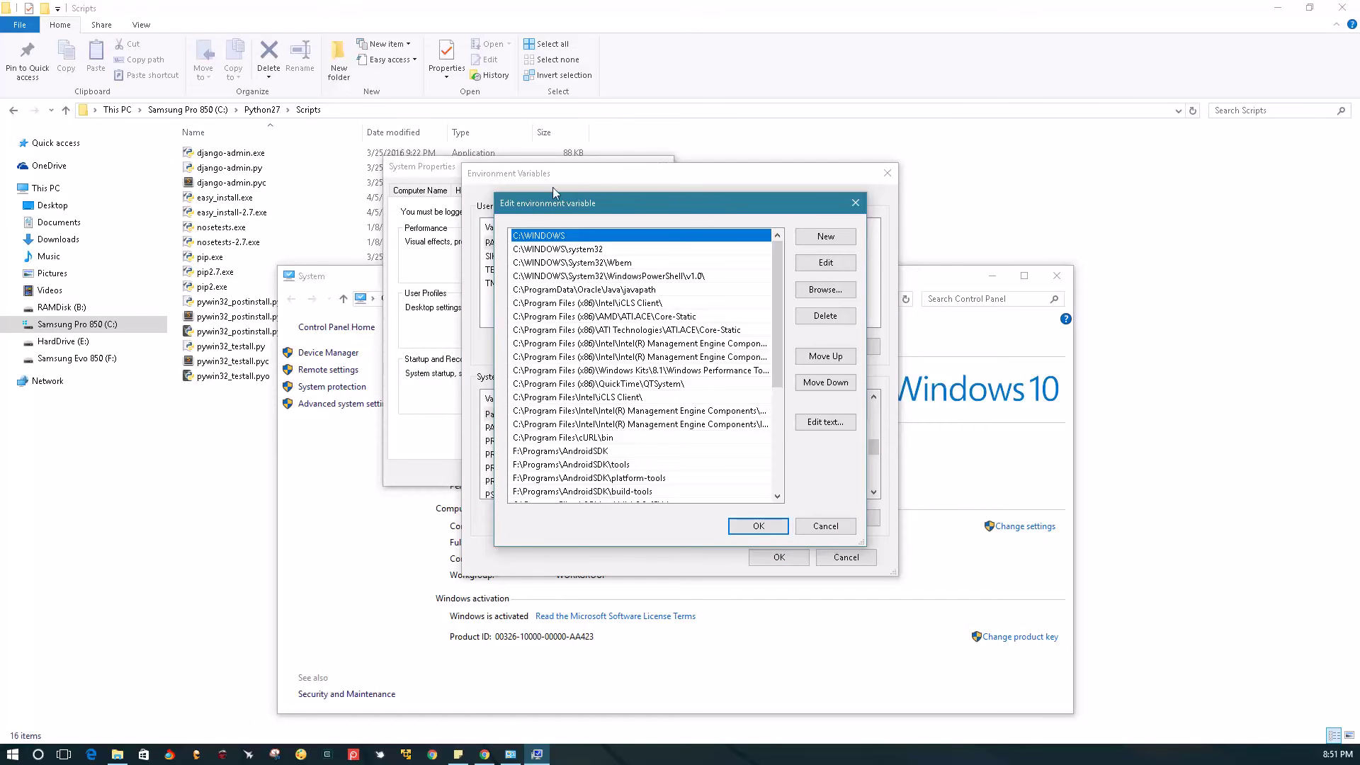
drag(495, 186, 213, 5)
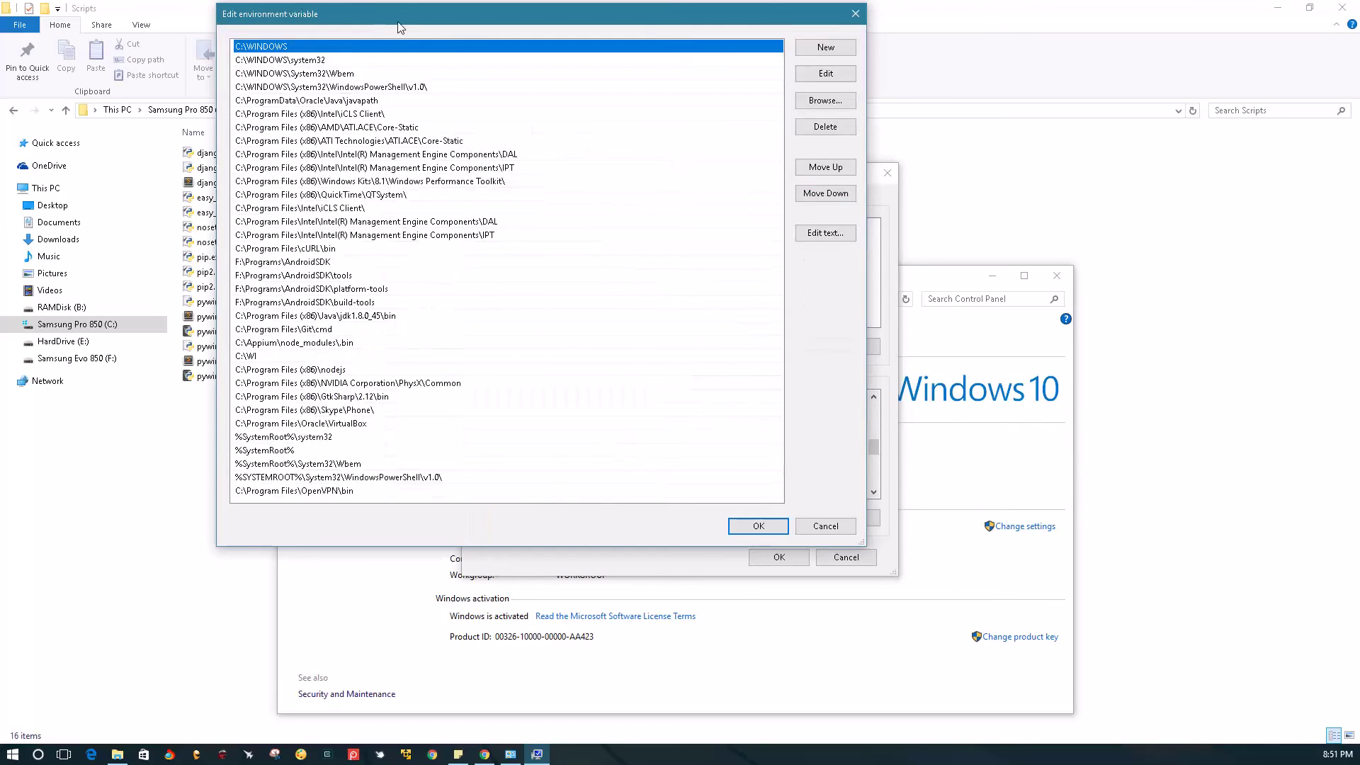
drag(411, 18, 605, 92)
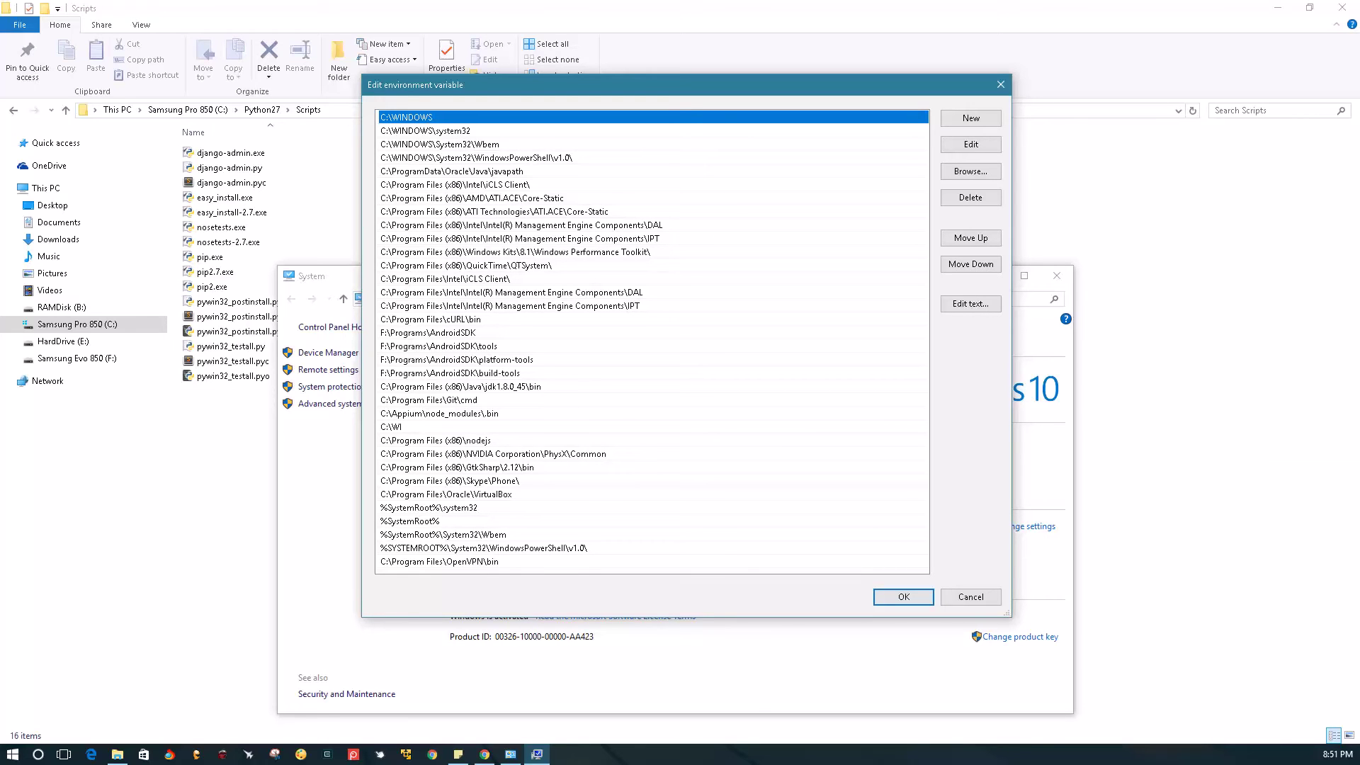
Bring up the sticky note with the PATH string, then move and shrink it
key(alt+Tab)
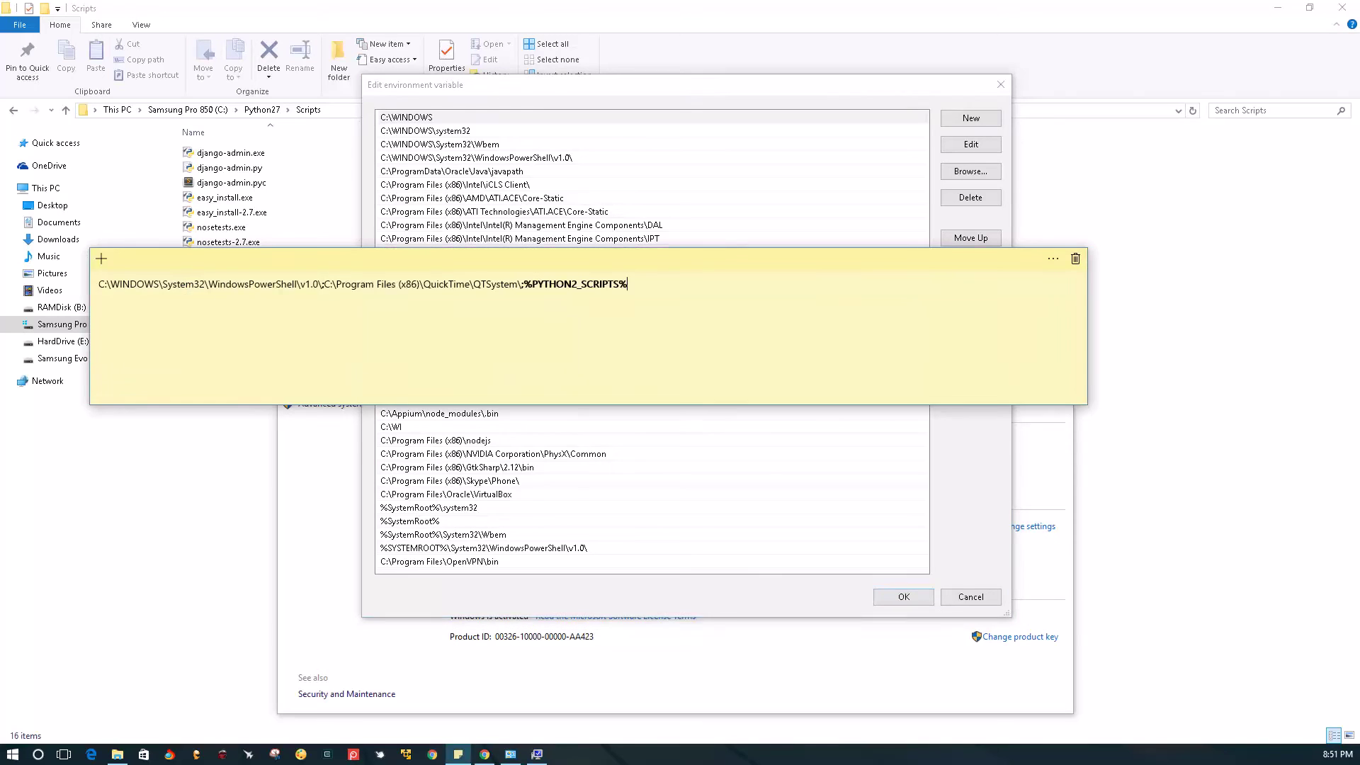
drag(644, 257, 666, 237)
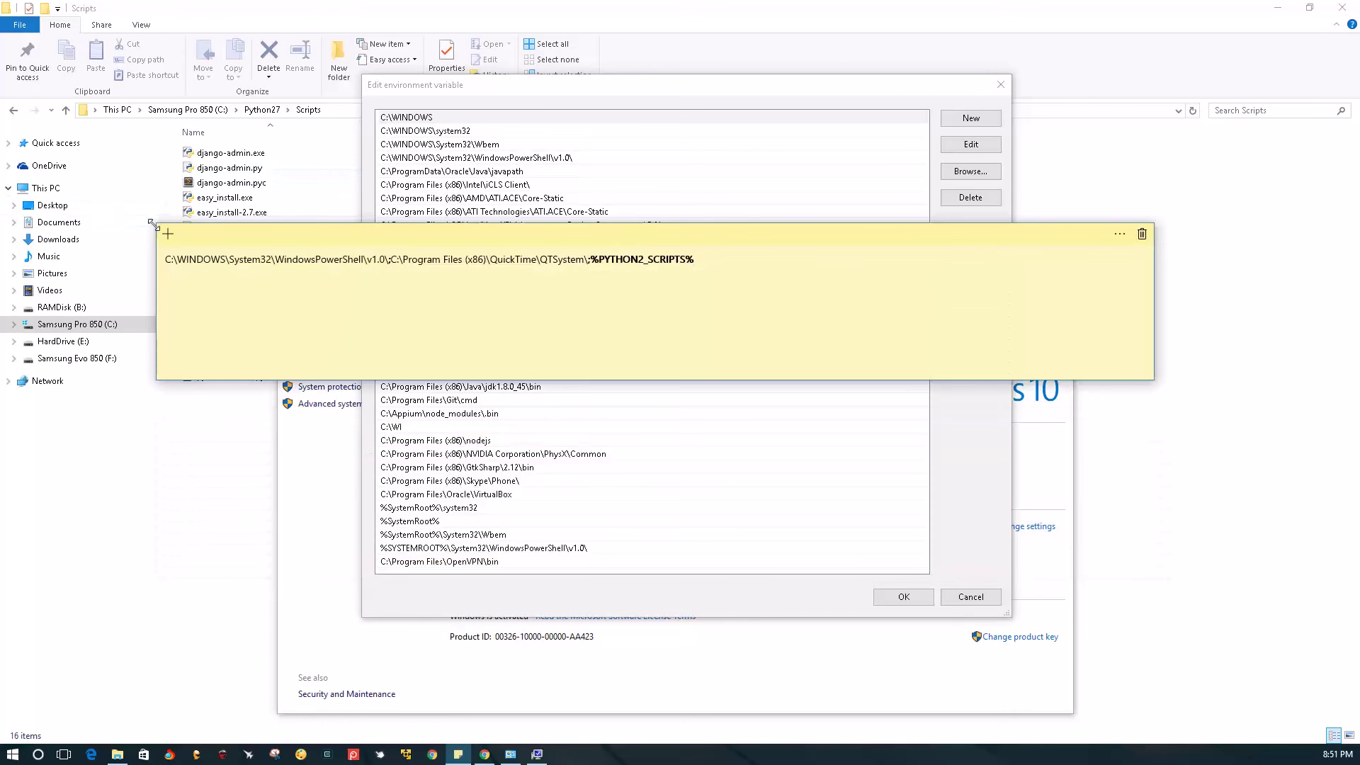
drag(155, 225, 646, 258)
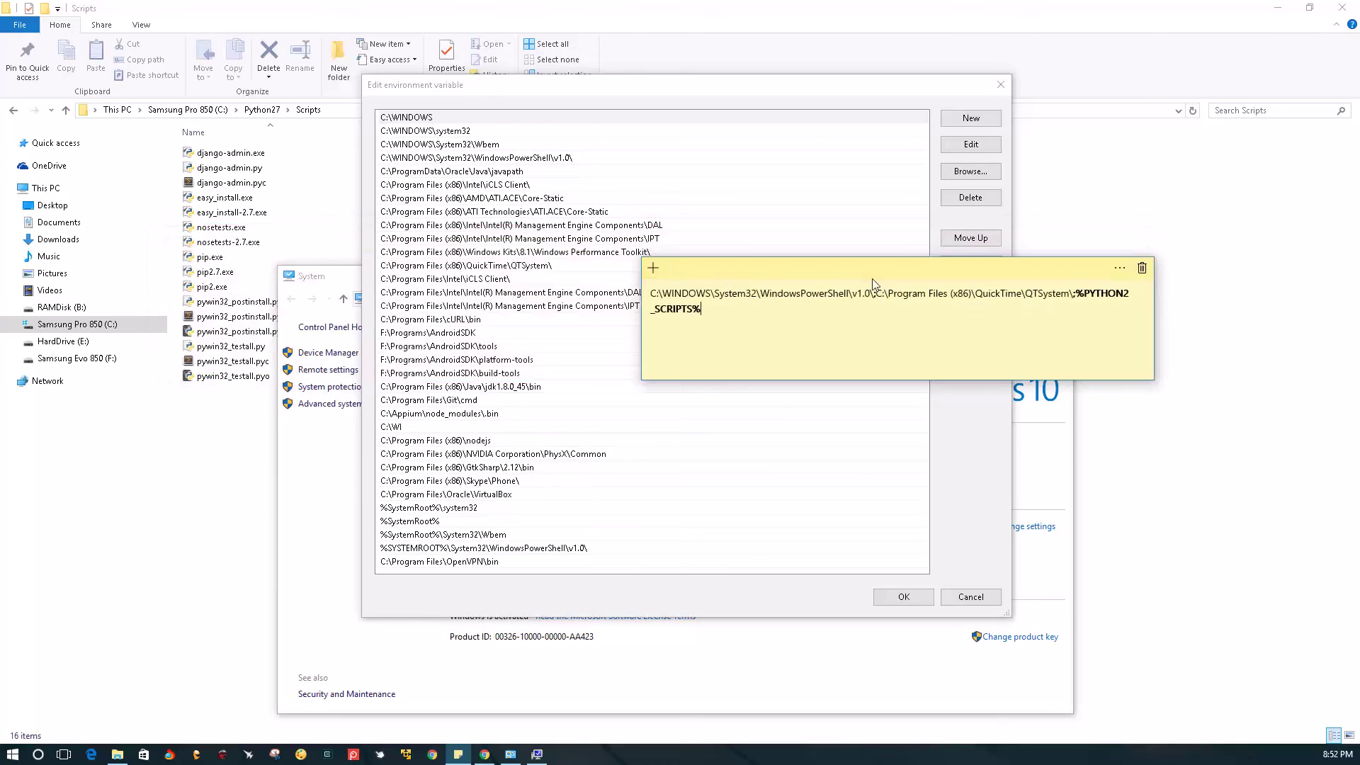
drag(875, 272, 618, 290)
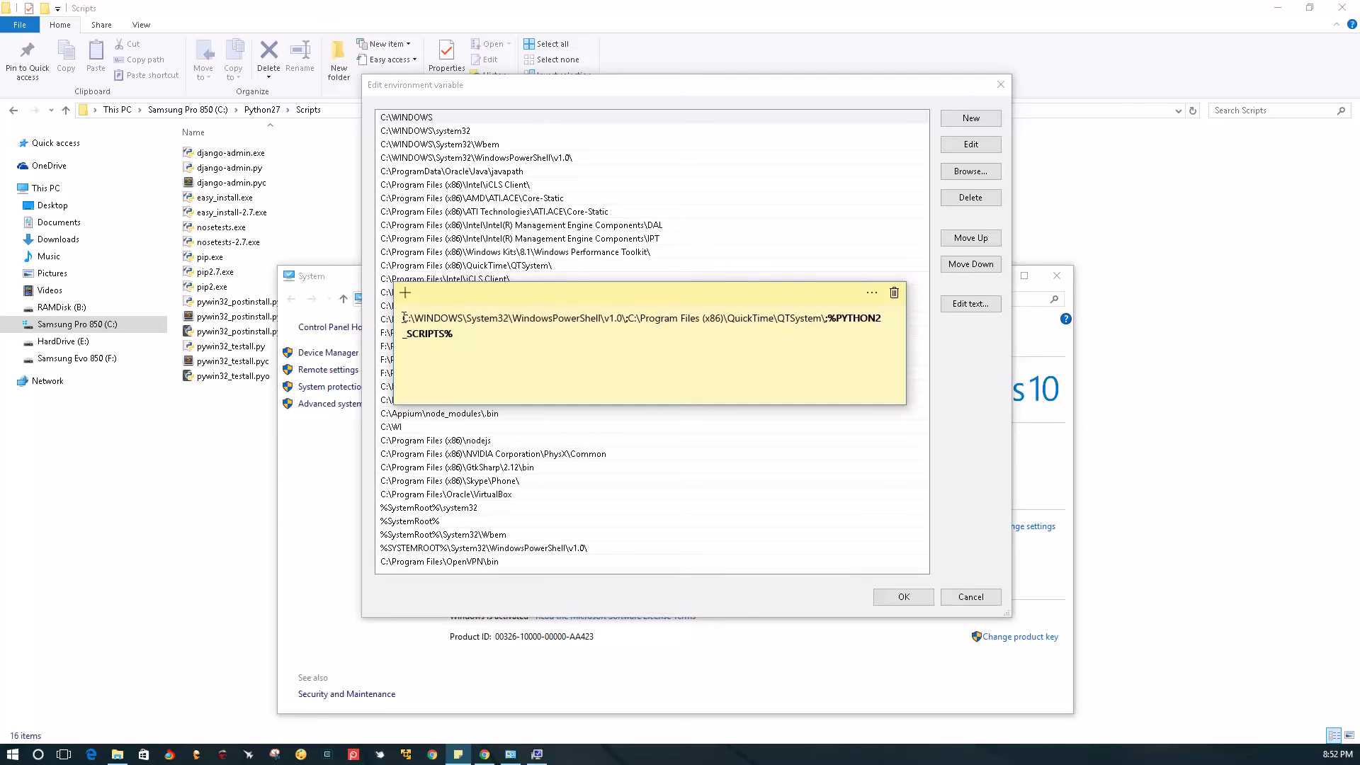
Make the note's PATH end with ;%PYTHON2_SCRIPTS%; and select PYTHON2_SCRIPTS to copy
drag(403, 317, 905, 321)
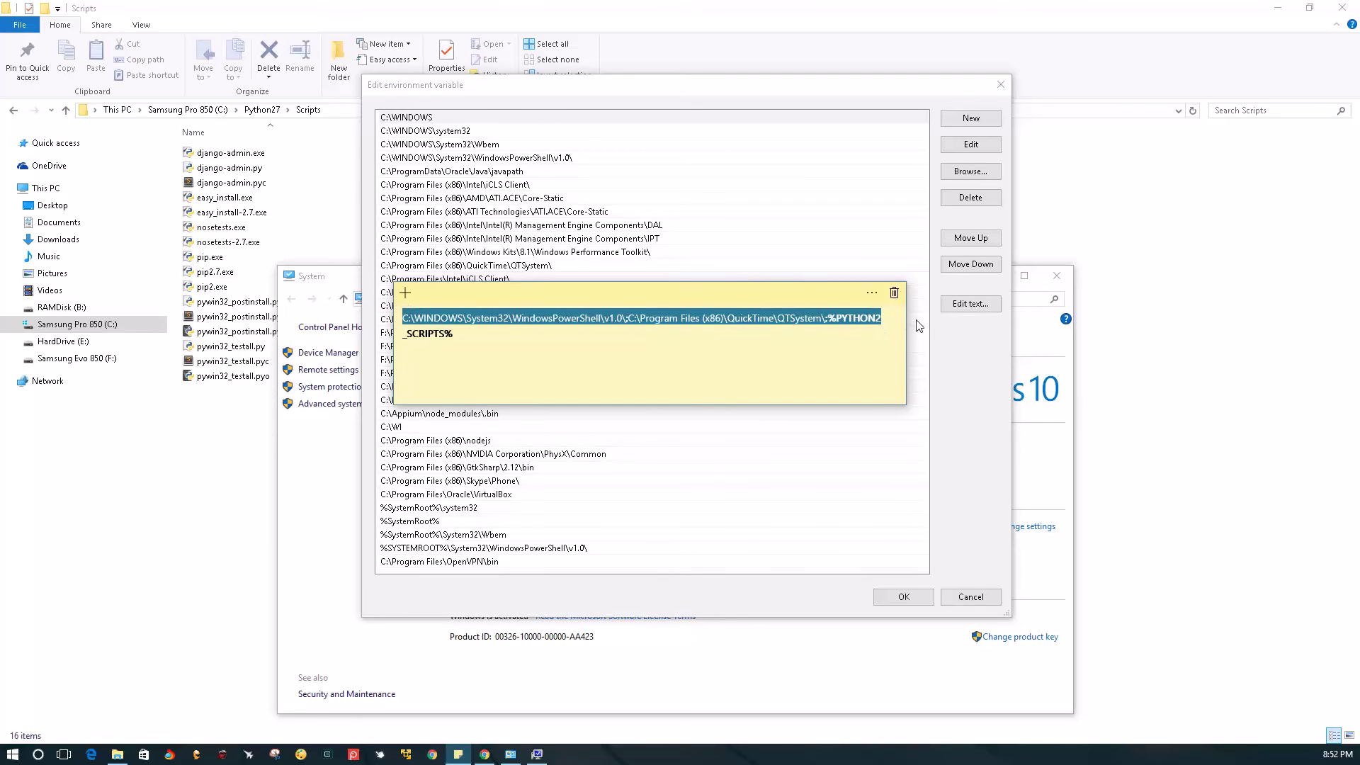
click(825, 328)
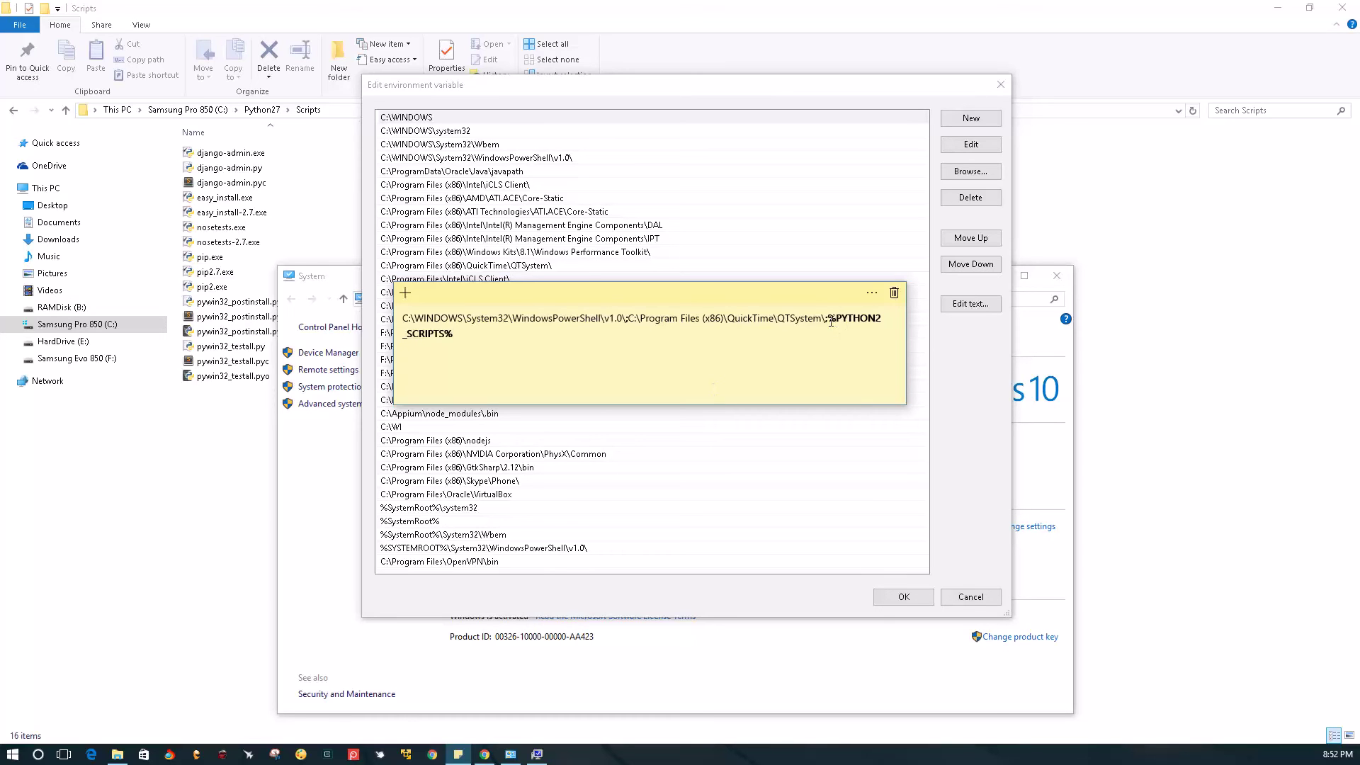
drag(829, 318, 865, 337)
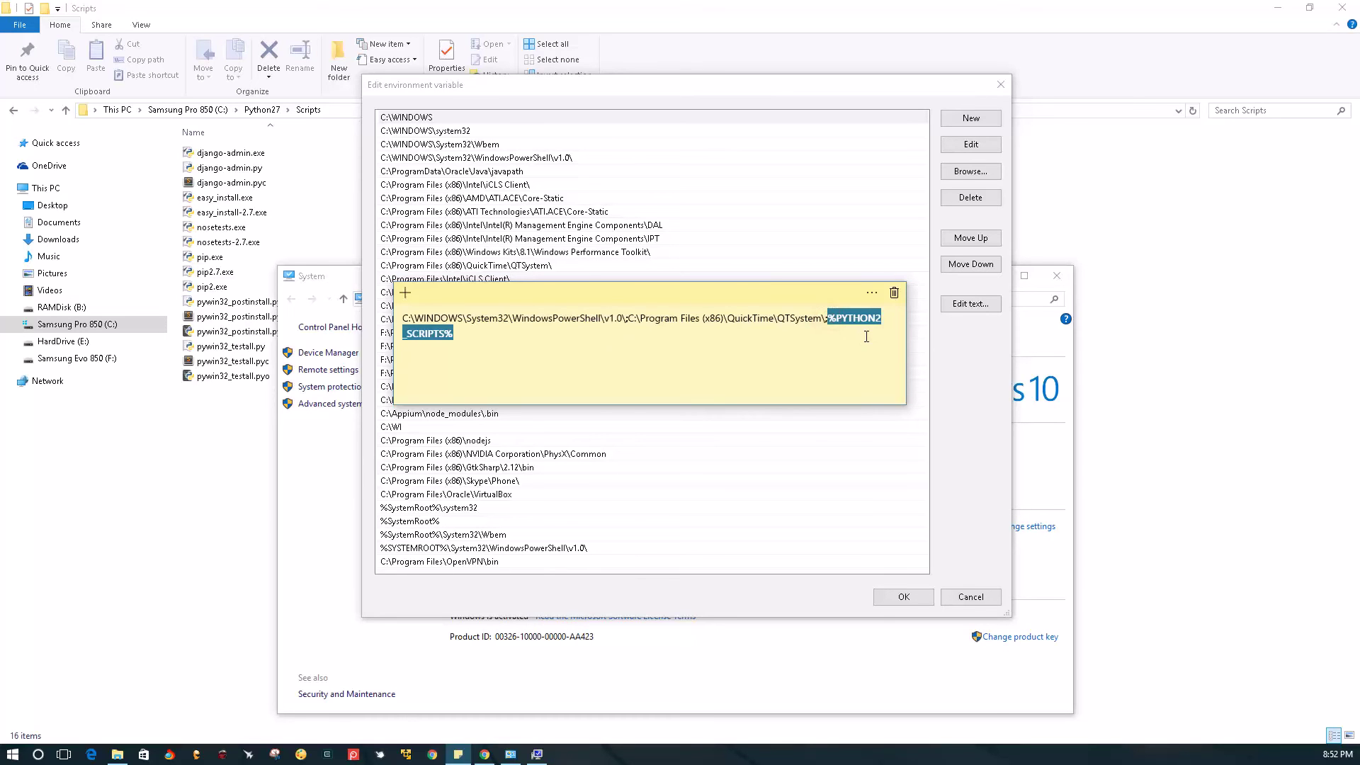
key(BackSpace)
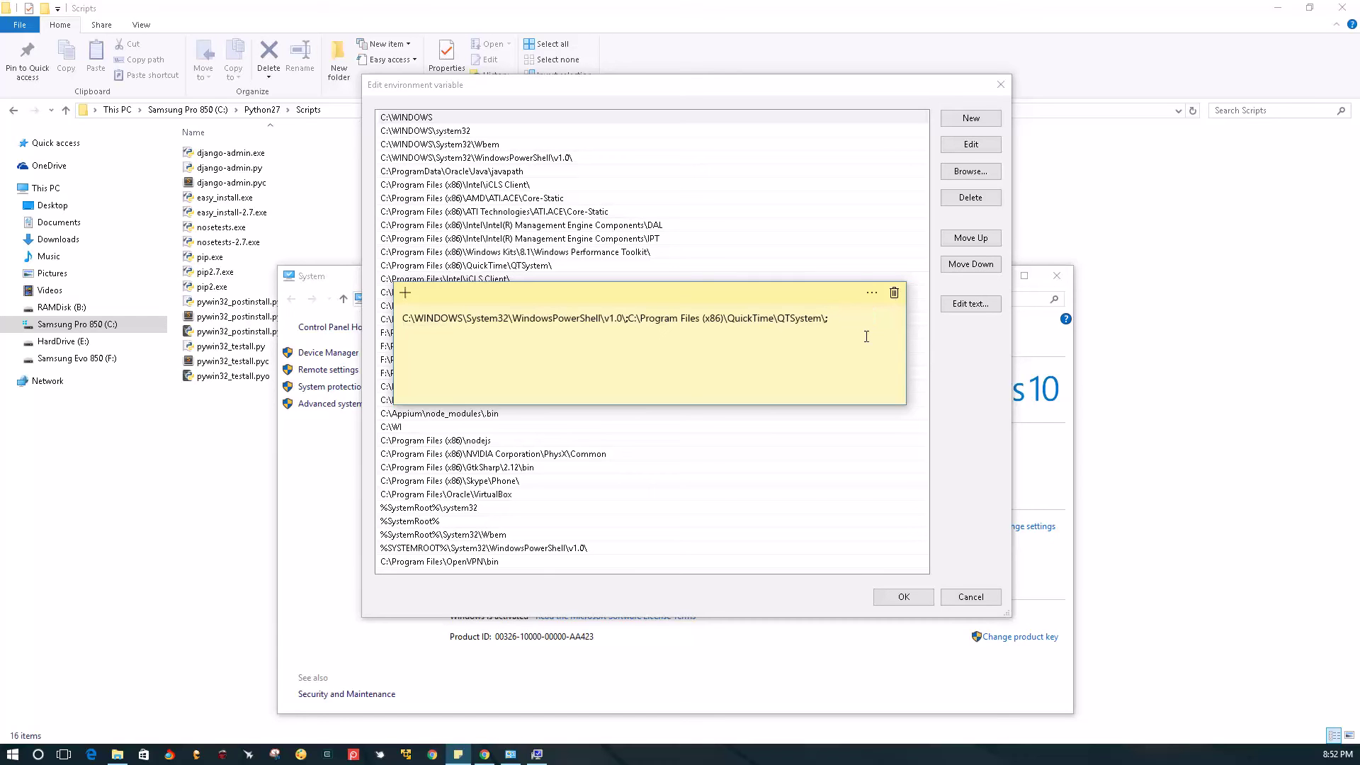
text(;)
text(PYTHON2_SCRIPTS%;)
double_click(862, 322)
key(shift+Right)
key(shift+Right)
key(shift+Right)
key(shift+Right)
key(shift+Right)
key(shift+Right)
key(shift+Right)
key(shift+Right)
key(ctrl+c)
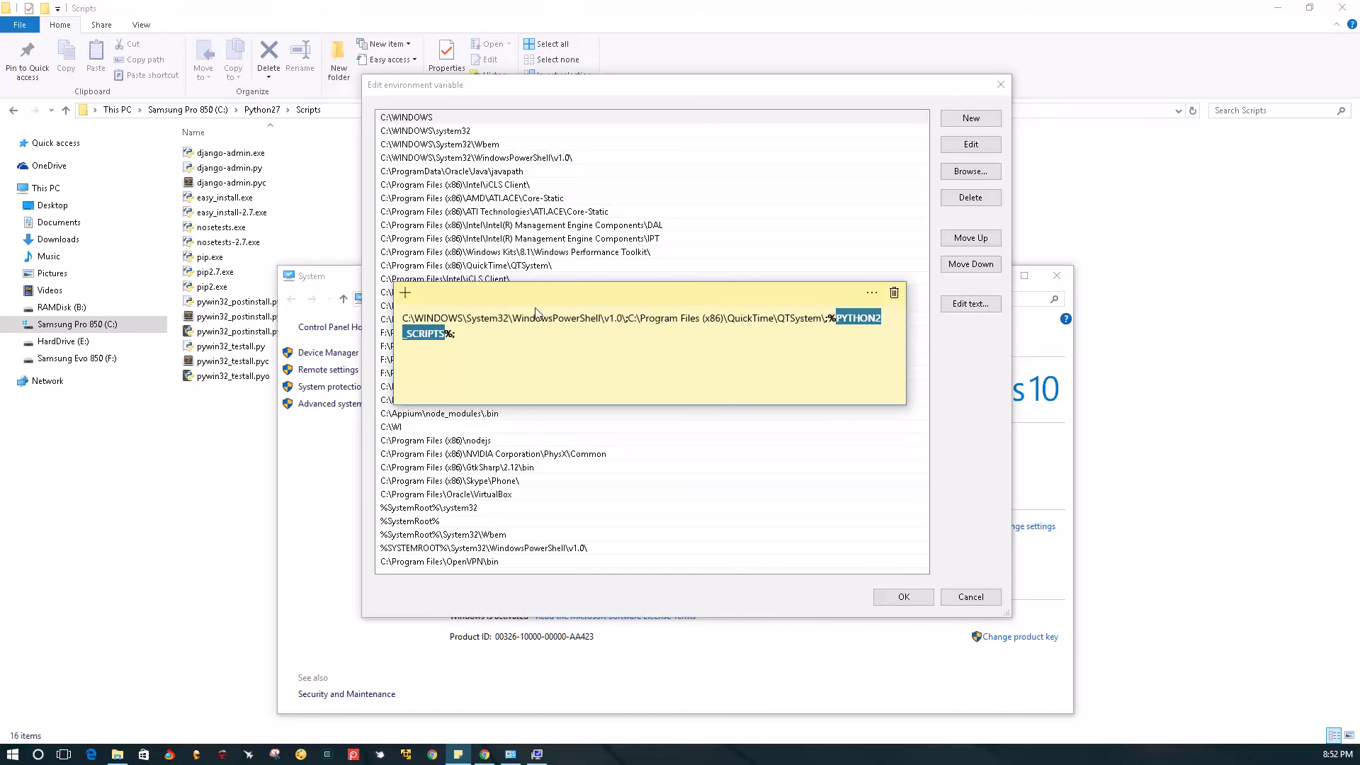
Add a %PYTHON2_SCRIPTS% entry to the system Path and confirm both dialogs
click(681, 89)
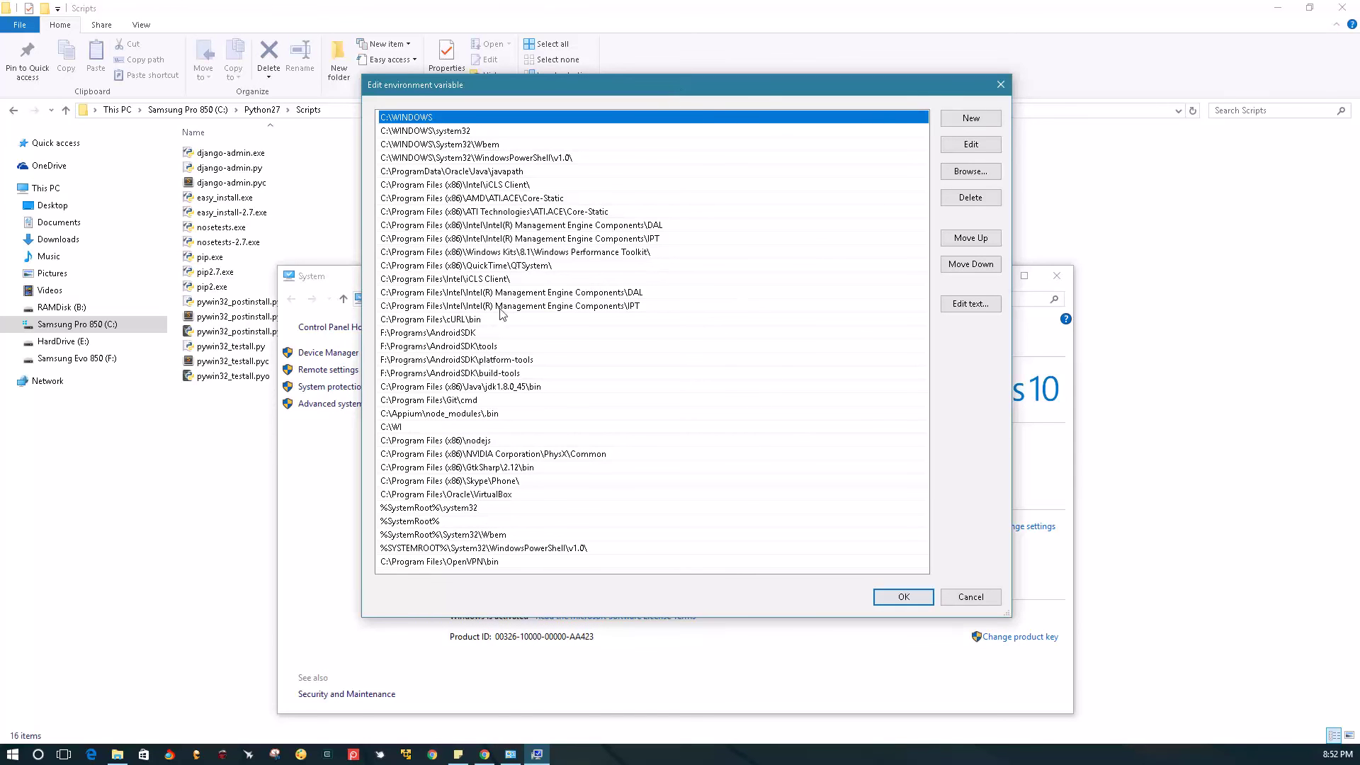
click(975, 125)
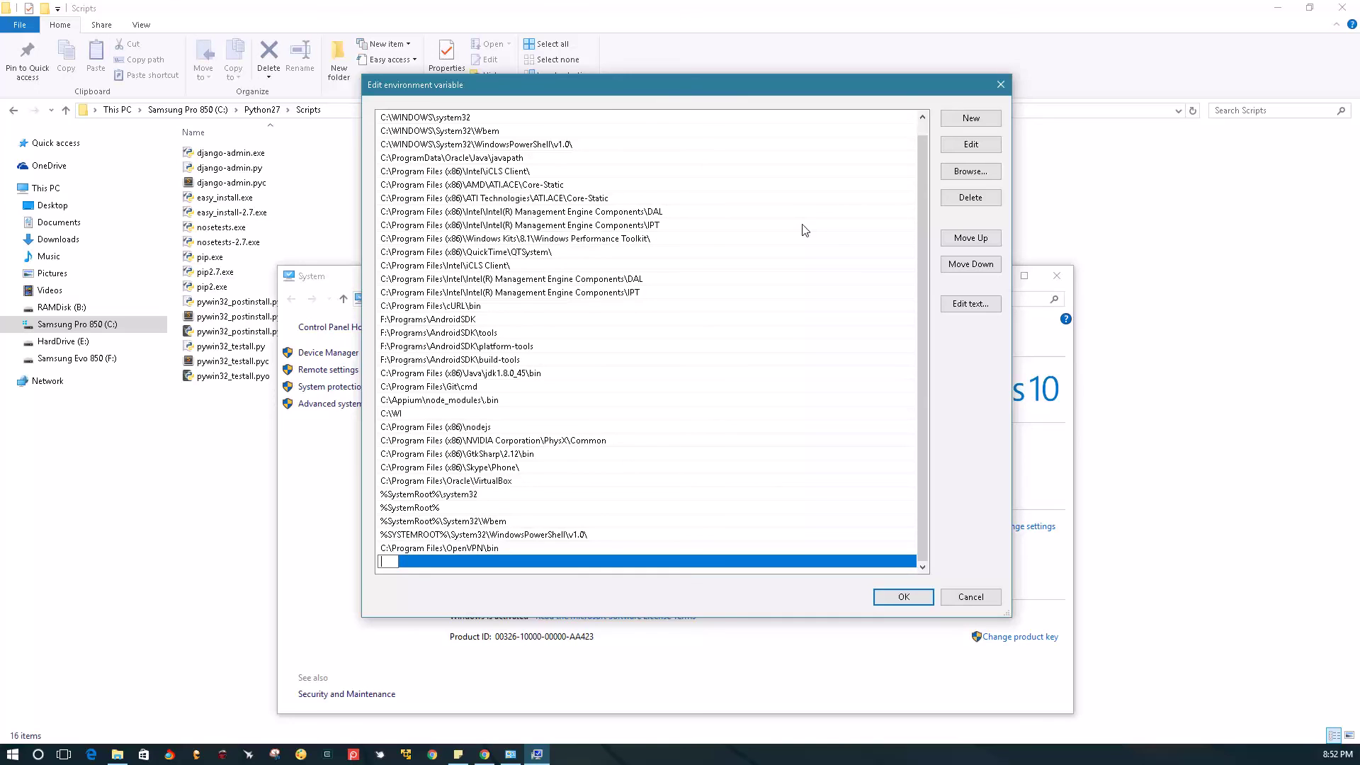
key(ctrl+v)
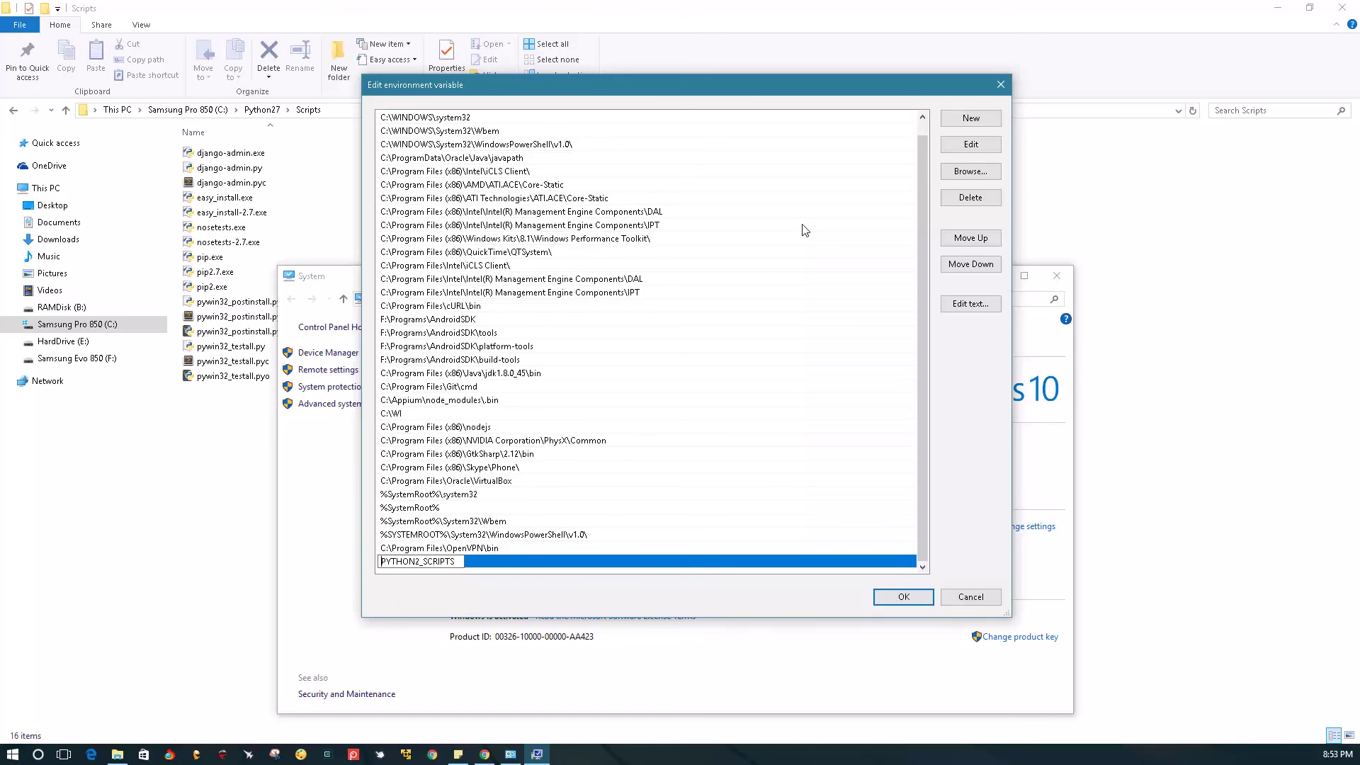
key(Home)
text(%)
key(End)
text(%)
click(898, 597)
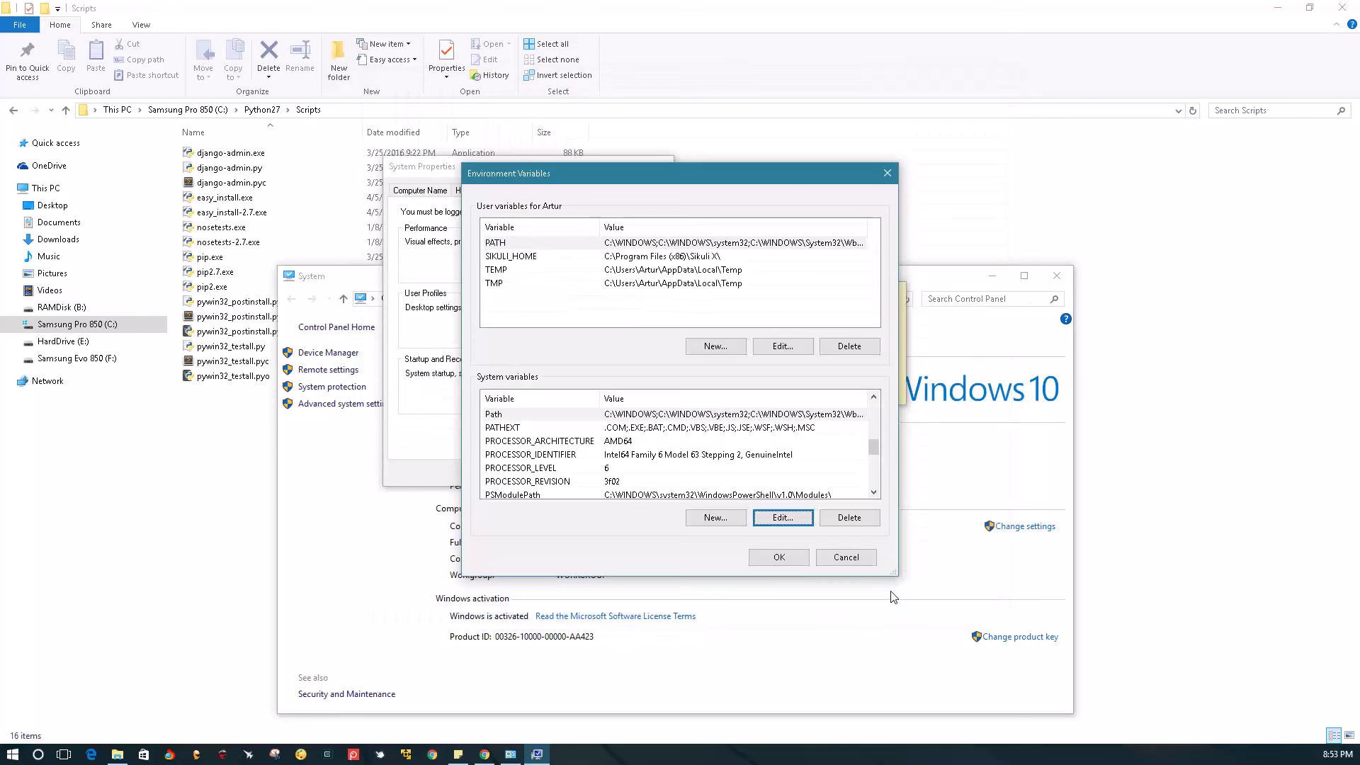
click(778, 558)
Close System Properties, maximize ConEmu, and run pip to get its usage help
click(542, 473)
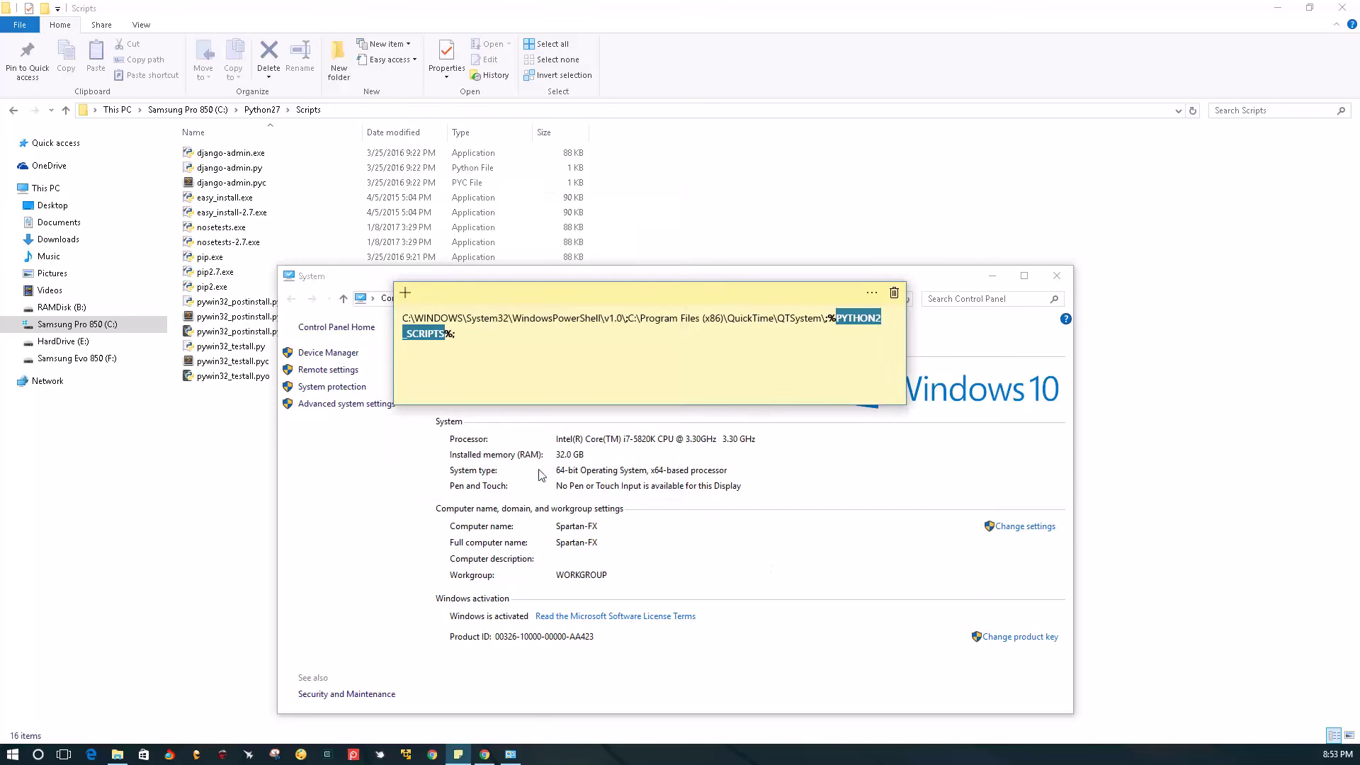
click(328, 755)
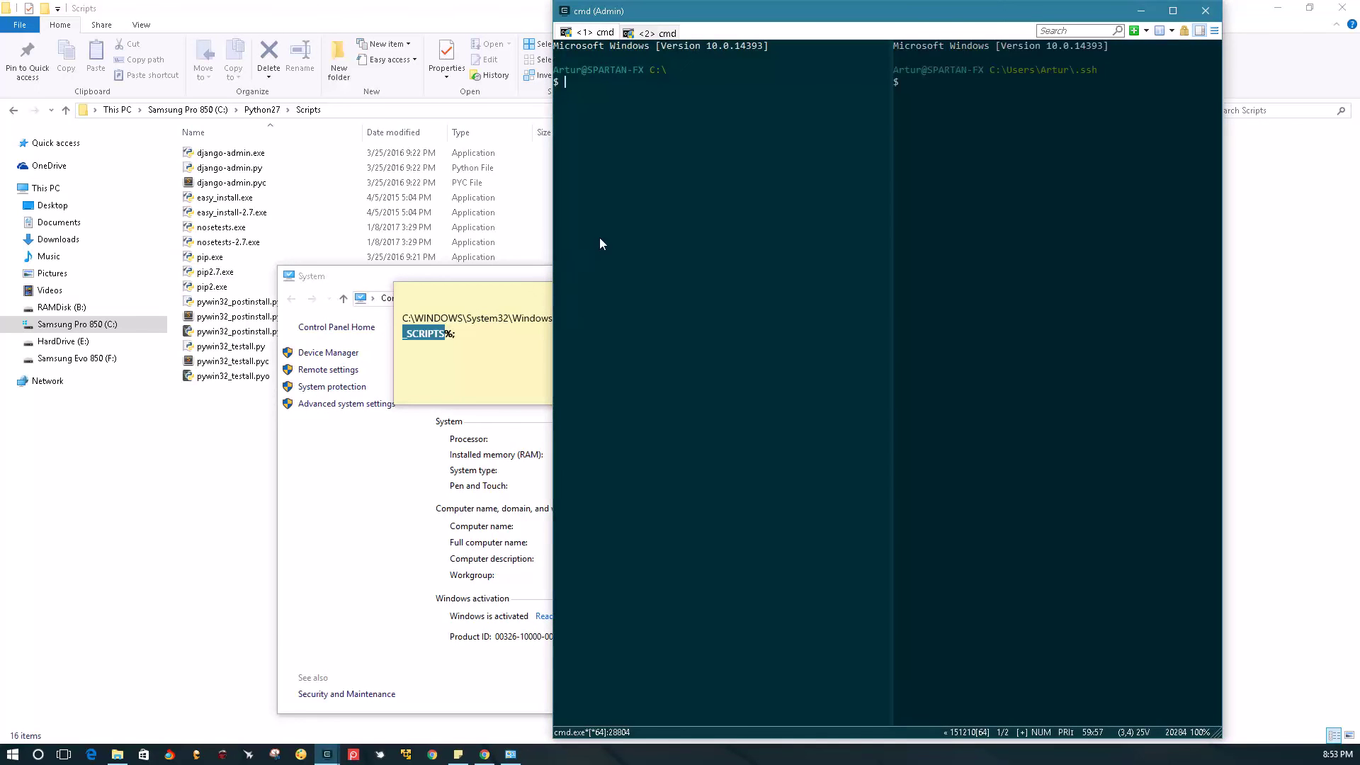
click(661, 206)
key(super+Up)
text(pip)
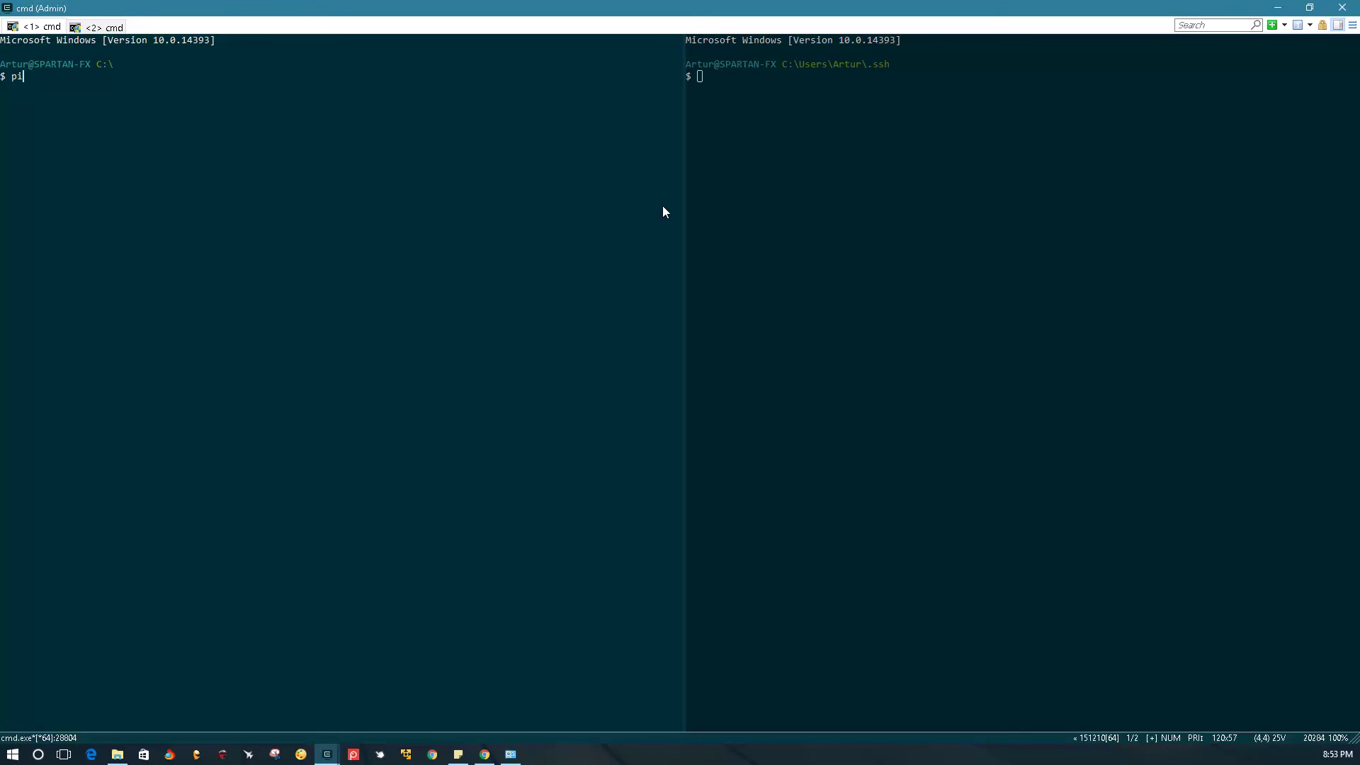
key(Return)
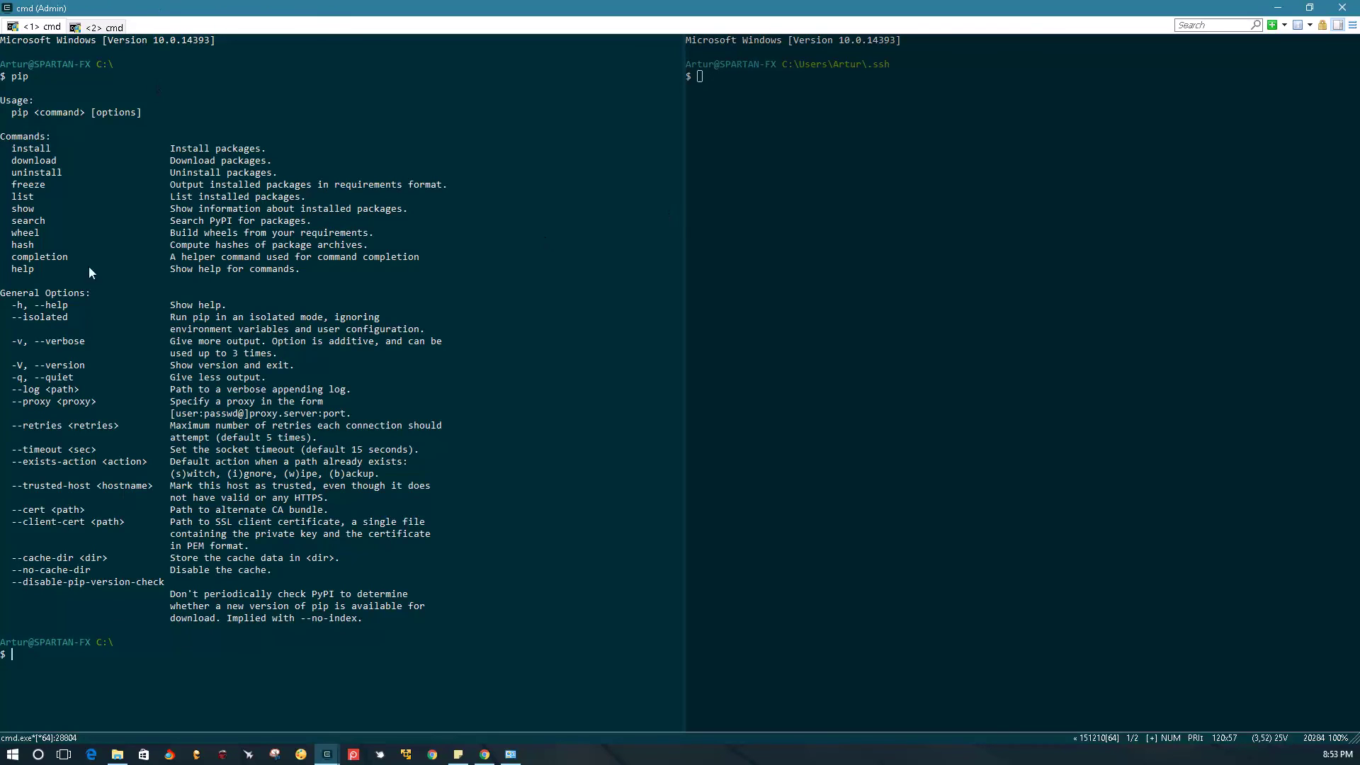